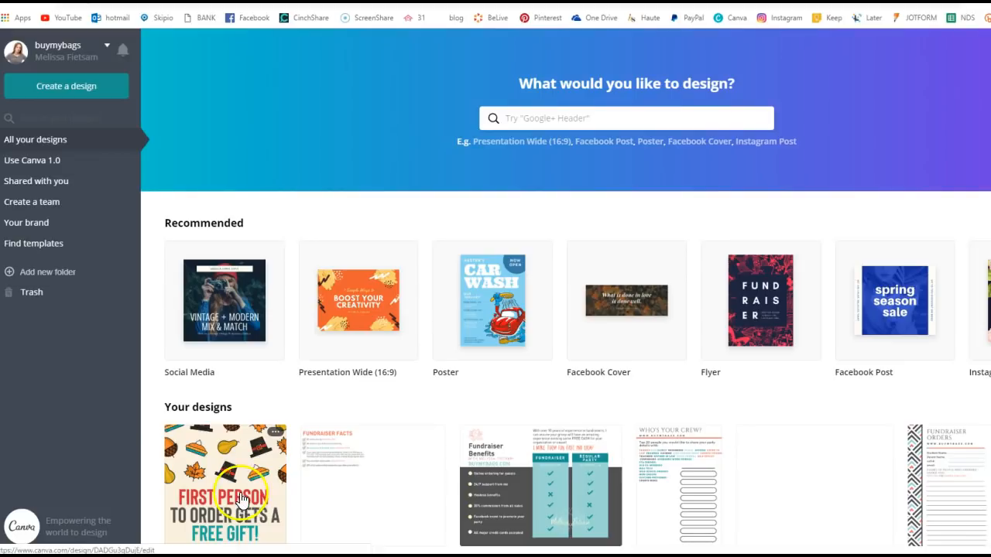
# Search the design types for "thanksgiving instagram" and create a blank Instagram Post design.
pyautogui.click(580, 117)
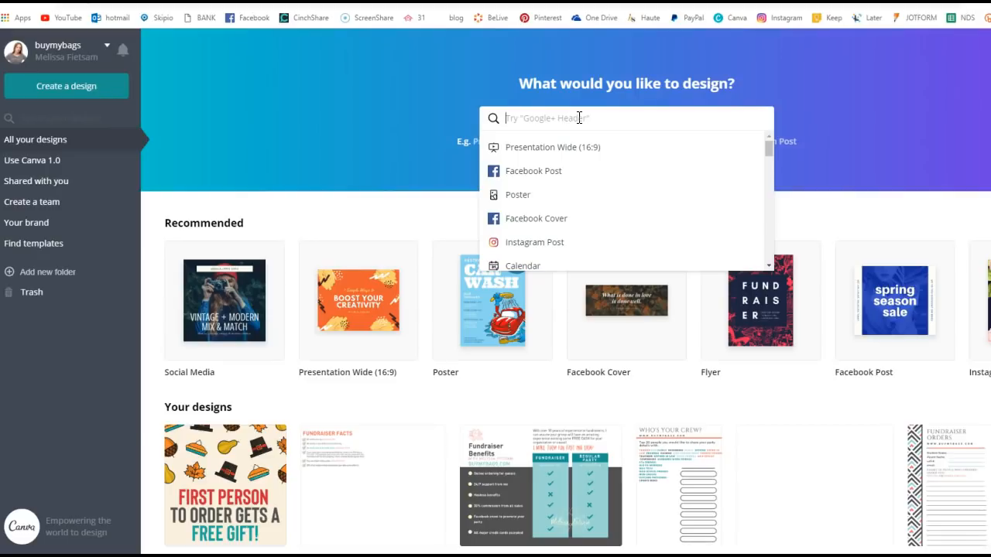
pyautogui.write('hallowee')
pyautogui.press('BackSpace')
pyautogui.press('BackSpace')
pyautogui.press('BackSpace')
pyautogui.press('BackSpace')
pyautogui.write('thanksgiving instagram')
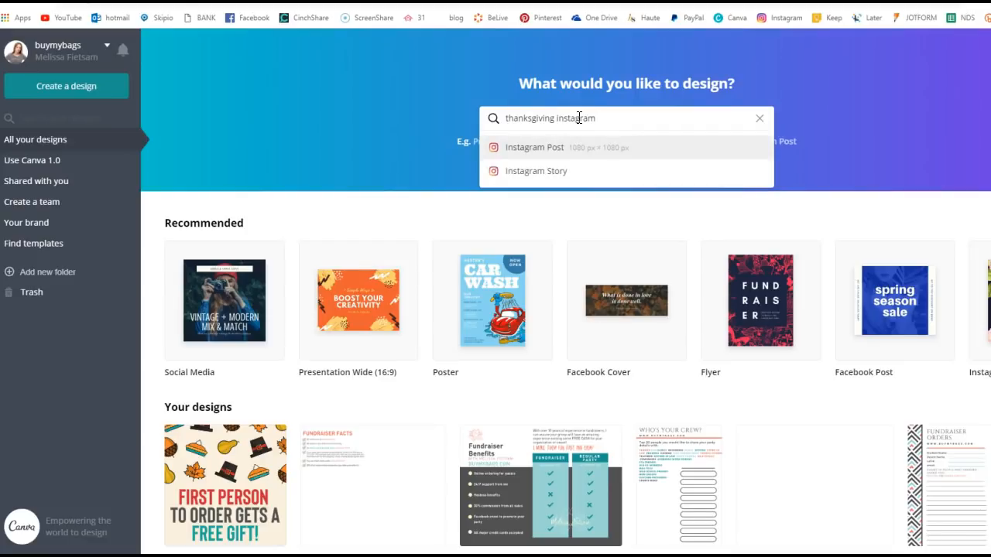
pyautogui.press('Return')
pyautogui.click(561, 124)
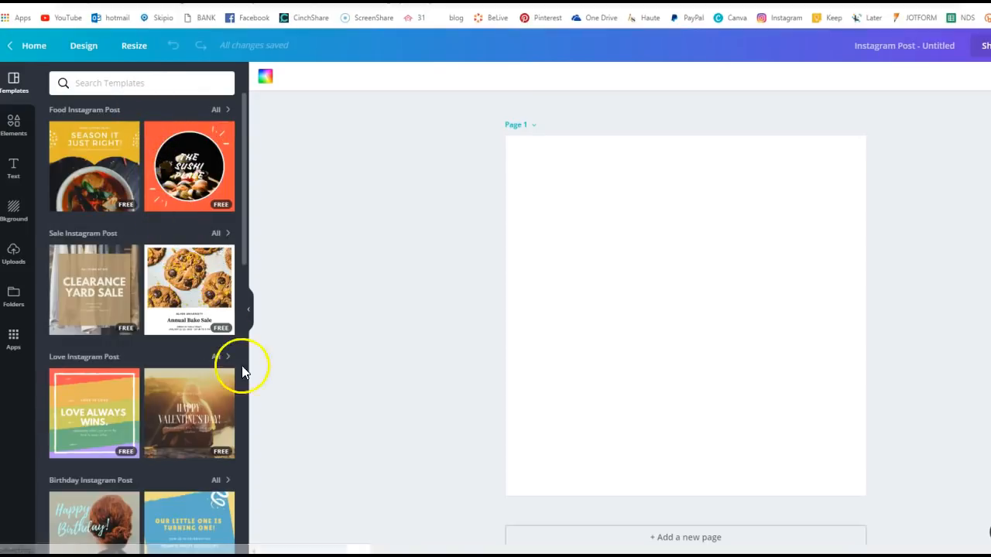
# Search the templates for "thanksgiving" and apply the yellow "Thanksgiving 2020" template with pies, hats and leaves.
pyautogui.click(116, 85)
pyautogui.write('thanks')
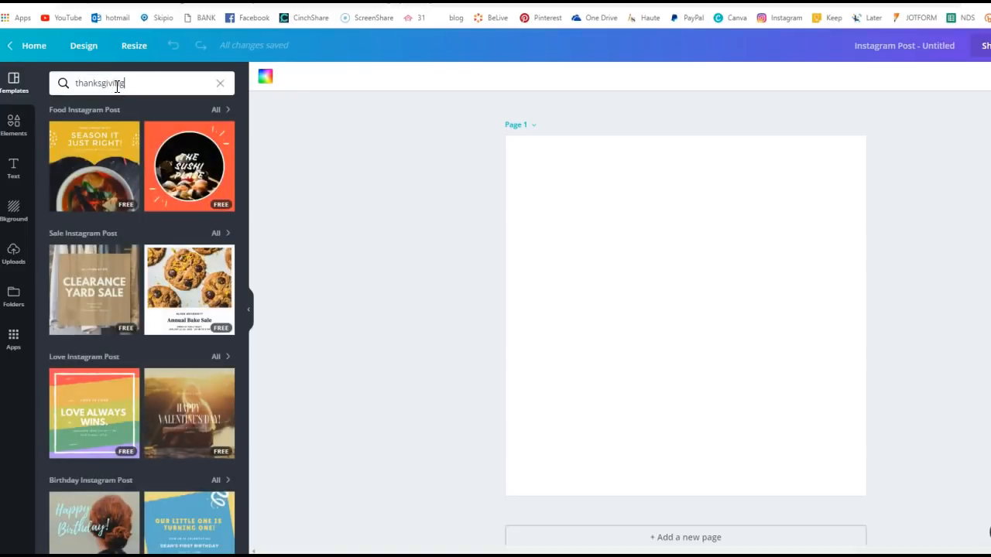
pyautogui.write('giving')
pyautogui.press('Return')
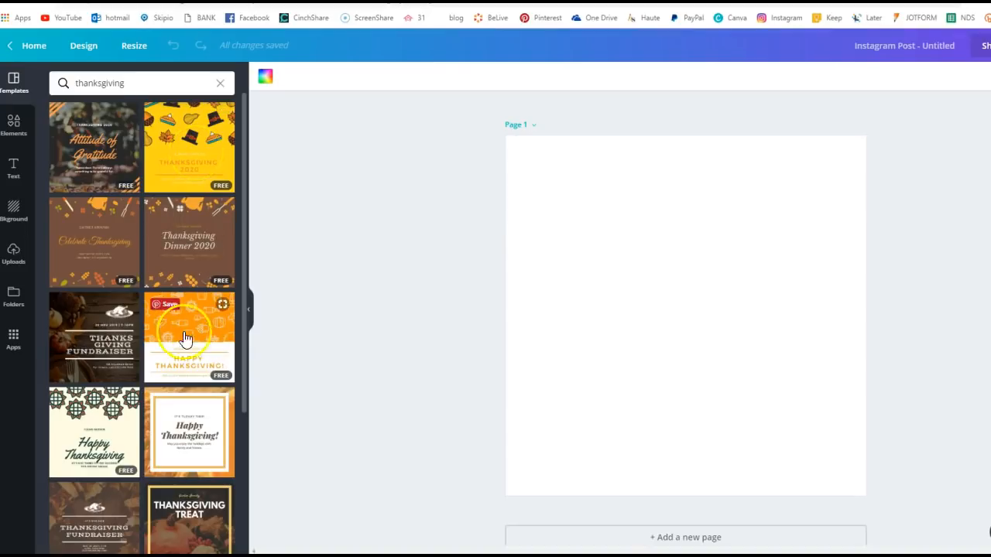
pyautogui.click(209, 246)
pyautogui.click(202, 158)
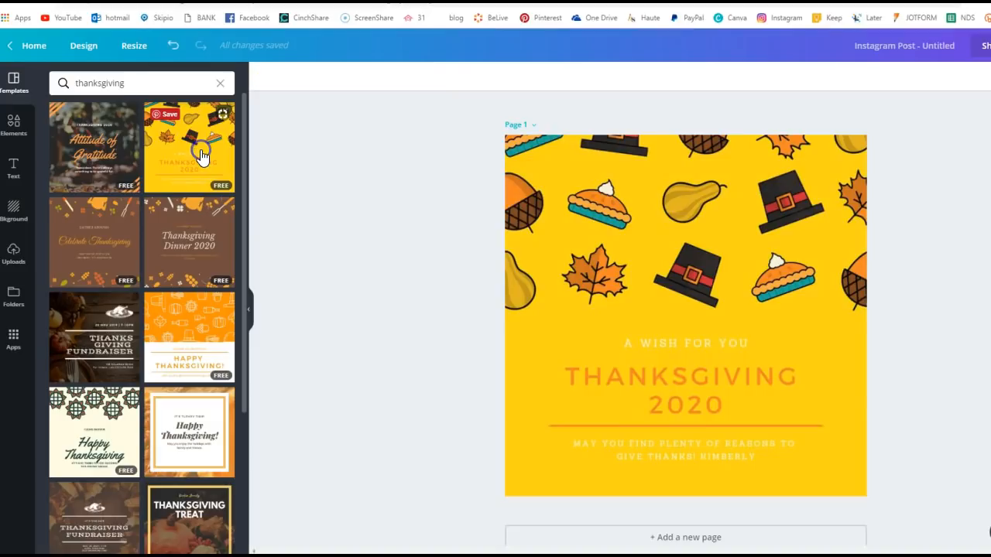
# Change the page background from yellow to the cream document colour.
pyautogui.click(537, 380)
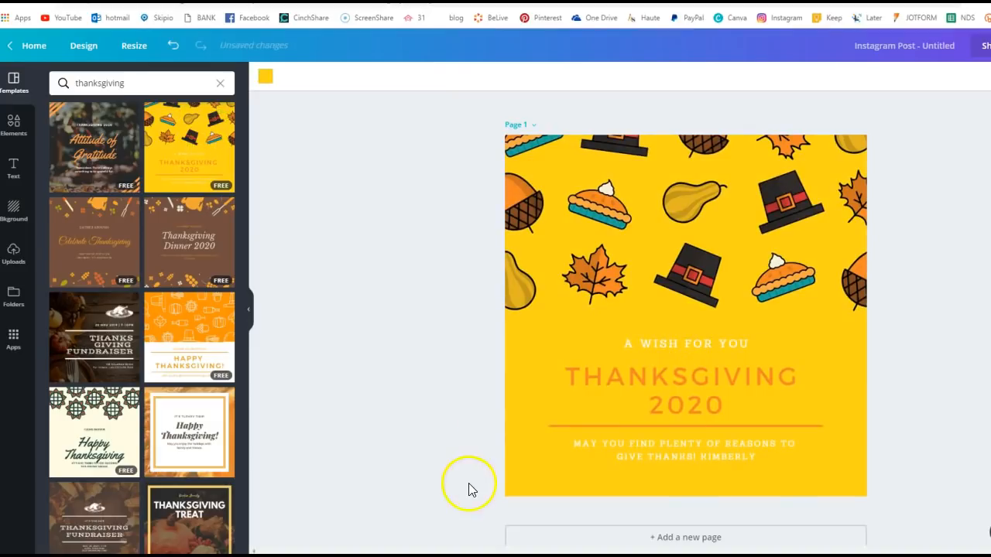
pyautogui.click(509, 369)
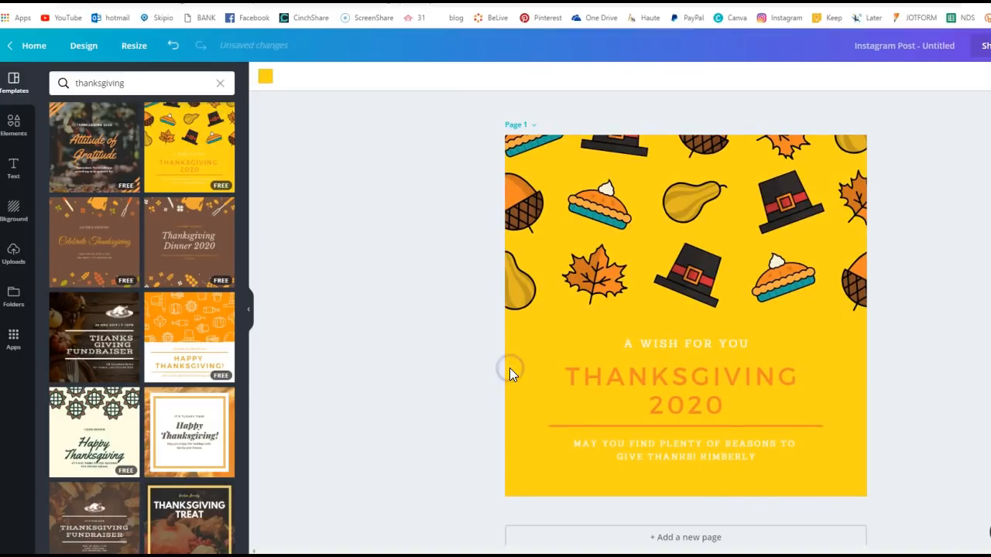
pyautogui.click(265, 76)
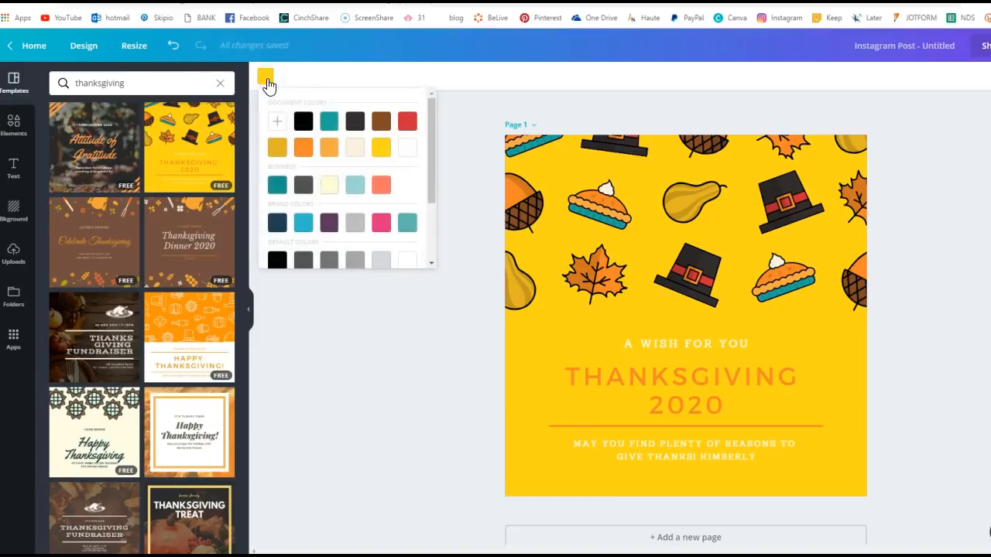
pyautogui.click(353, 152)
pyautogui.click(463, 396)
# Delete the whole "Thanksgiving 2020" text group from the page.
pyautogui.click(692, 376)
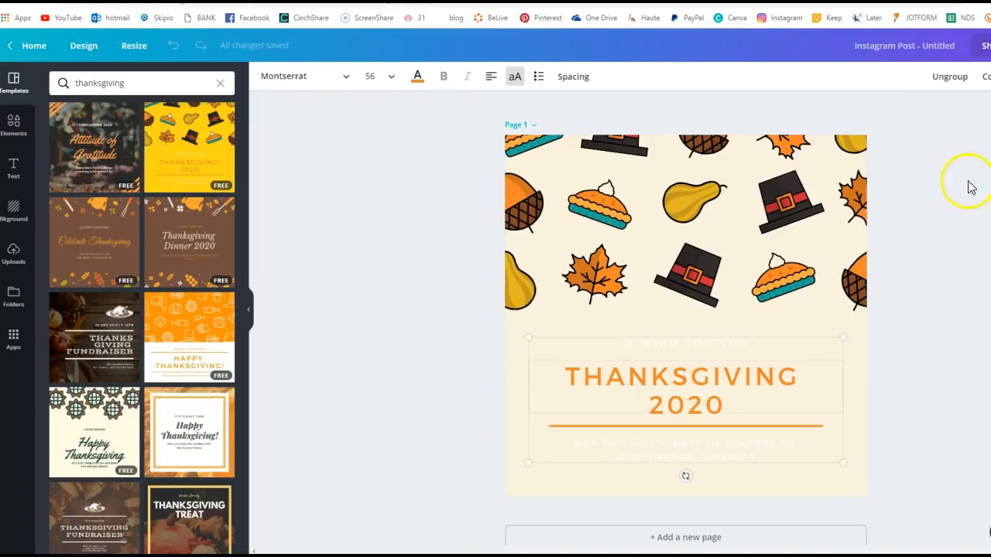
pyautogui.click(987, 368)
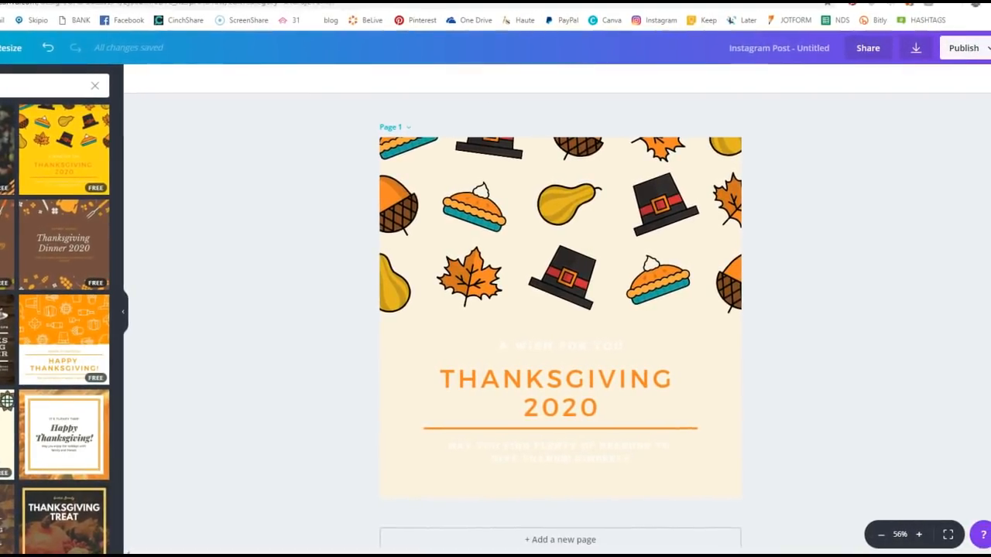
pyautogui.click(614, 410)
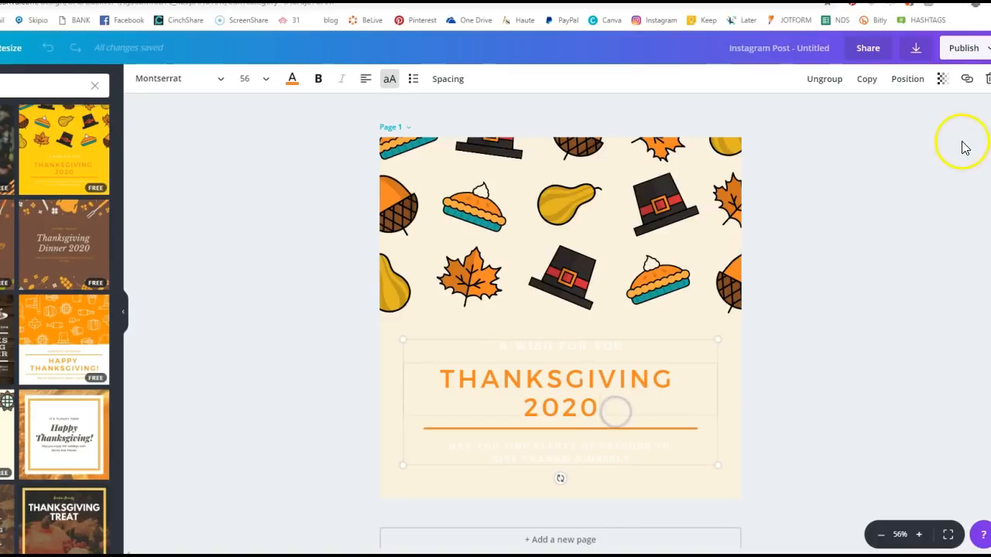
pyautogui.click(986, 81)
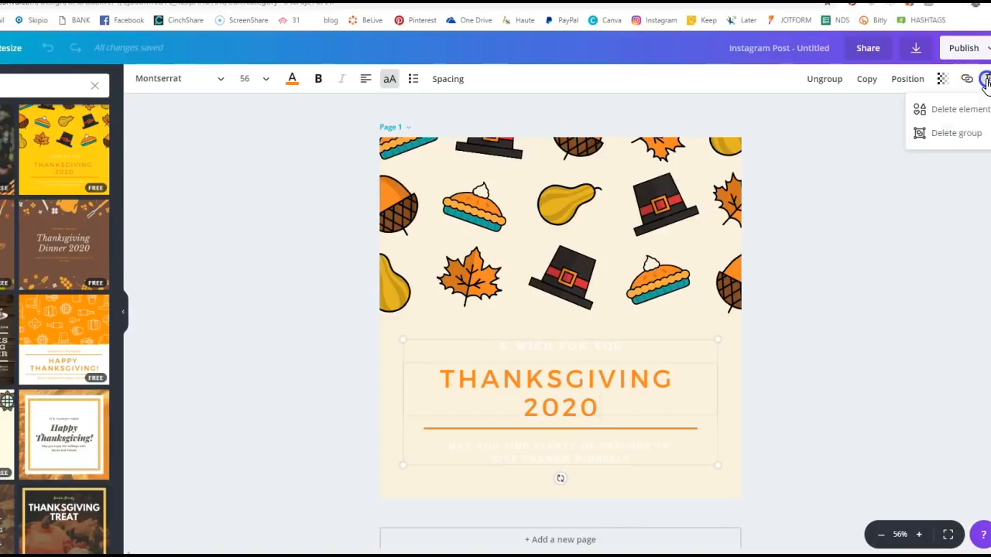
pyautogui.click(955, 134)
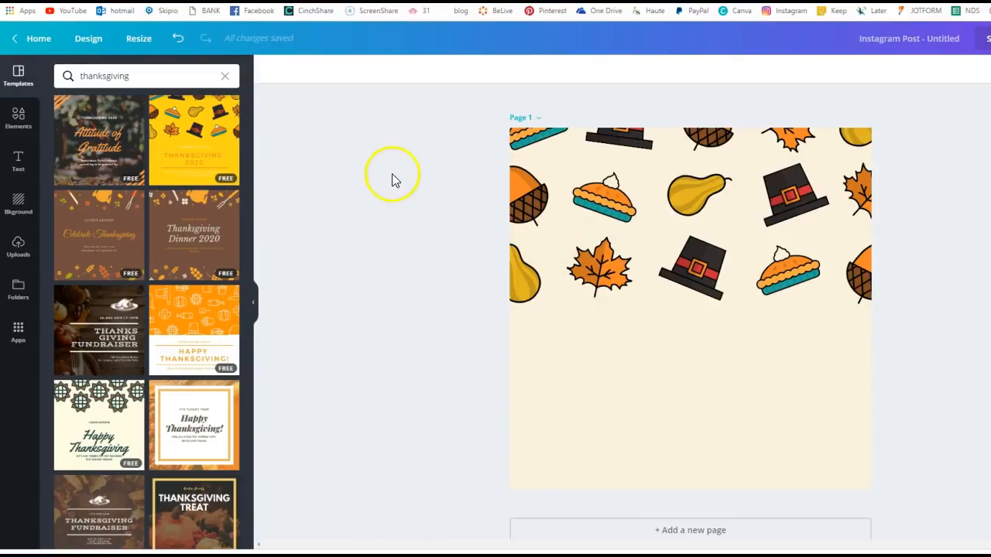
# Add a text box reading "First person to order gets a free gift!" and set its font size to 120.
pyautogui.click(17, 164)
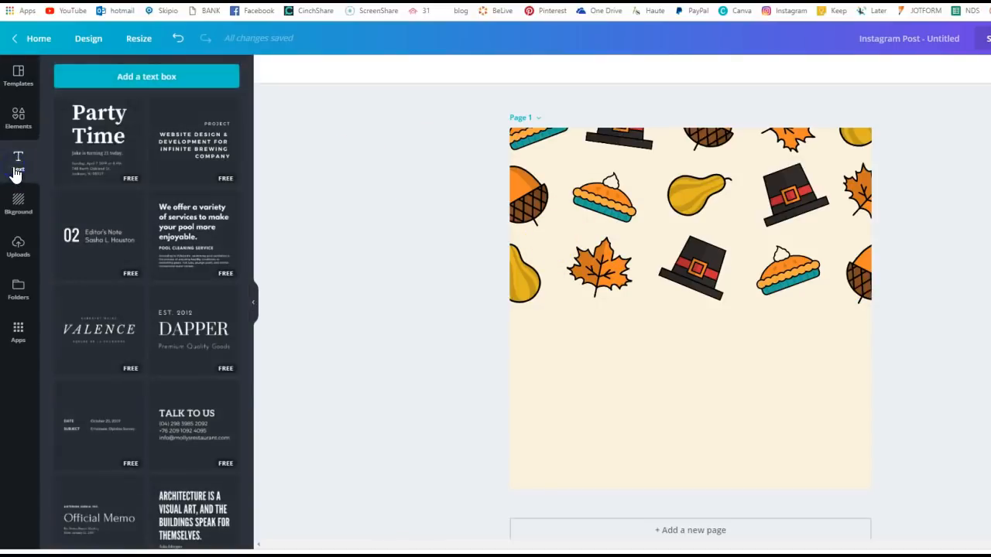
pyautogui.click(92, 85)
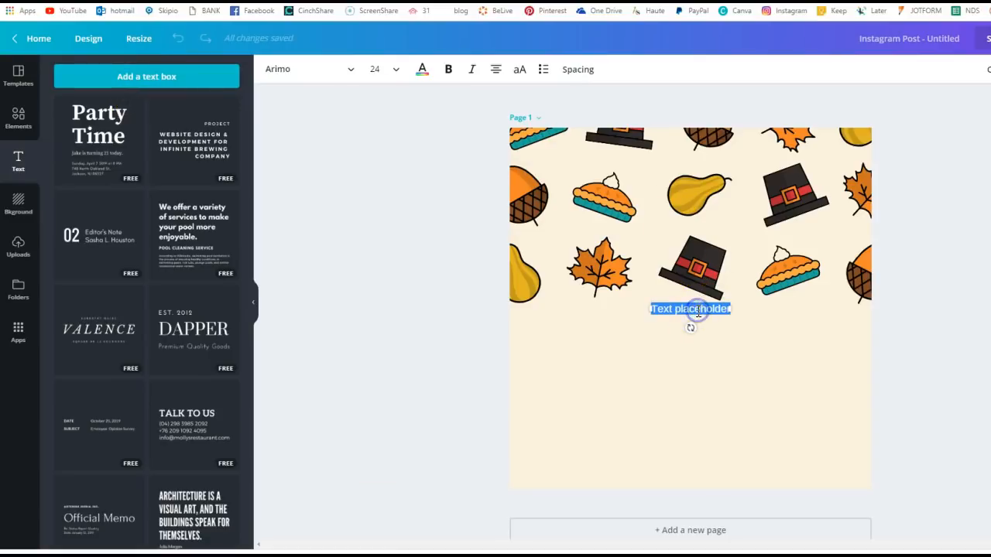
pyautogui.write('First person to order gets a free gift!')
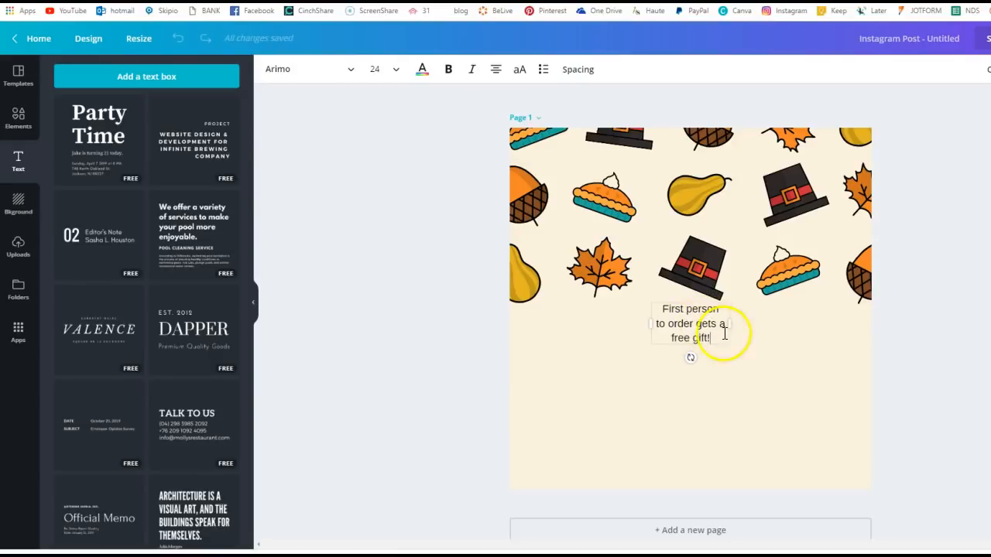
pyautogui.click(388, 70)
pyautogui.scroll(-3, 414, 227)
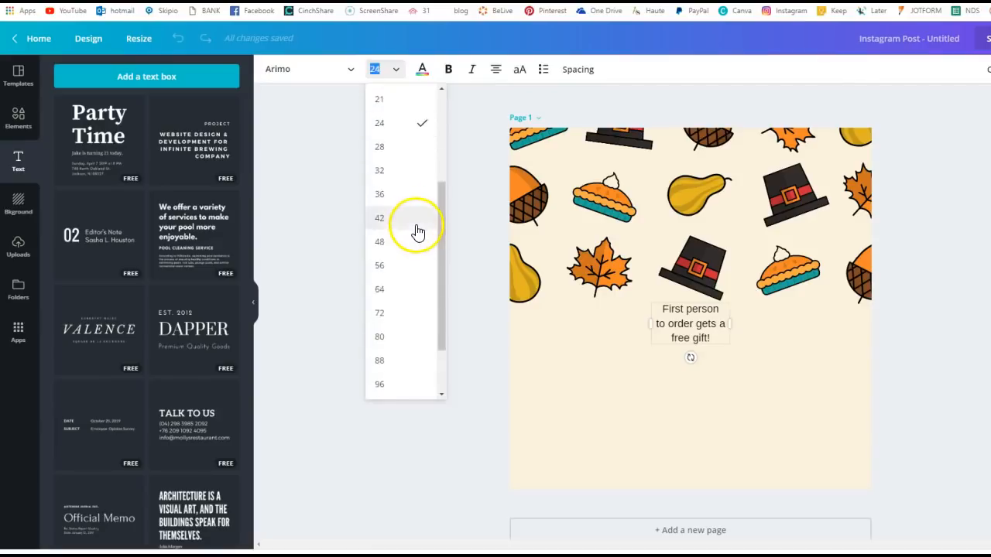
pyautogui.click(402, 360)
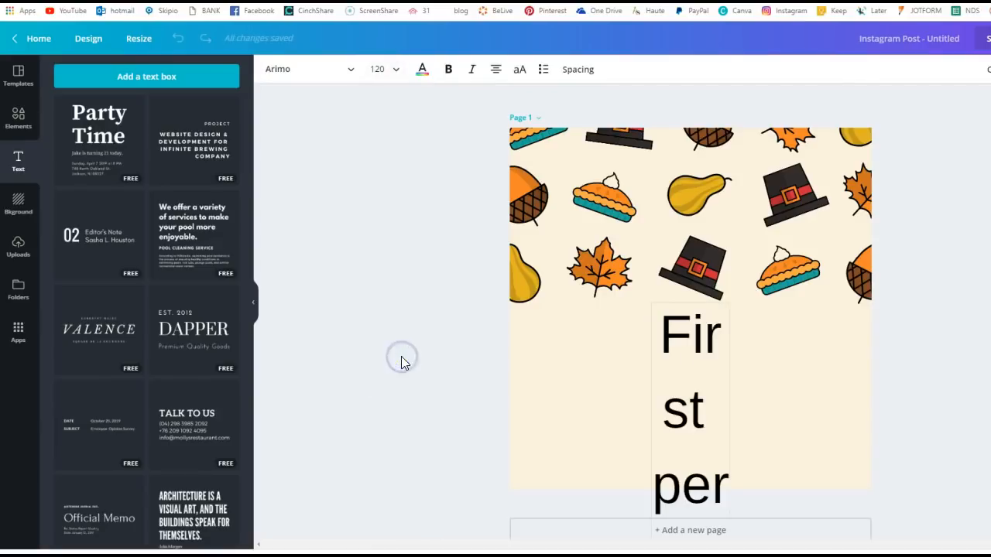
# Change the font of the free gift text to Bison.
pyautogui.click(277, 78)
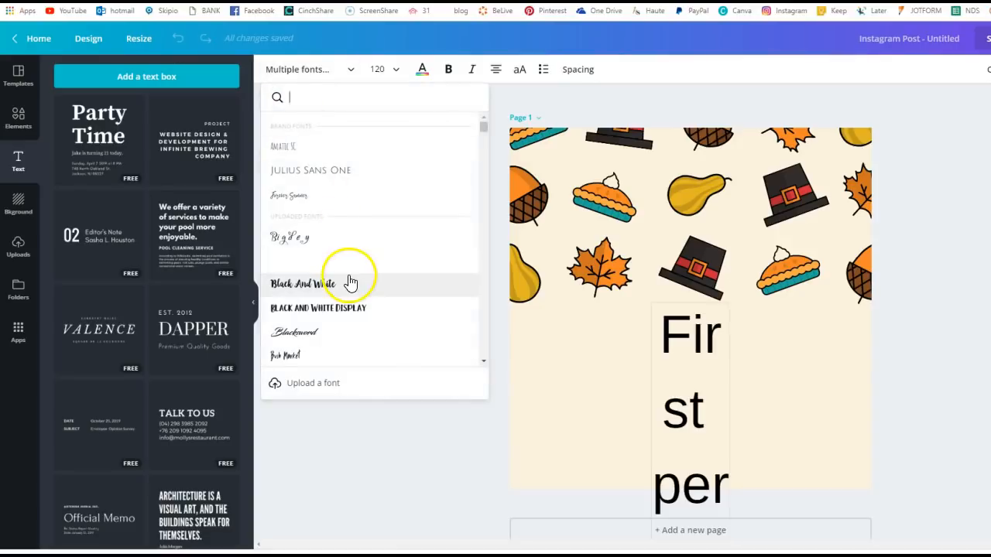
pyautogui.scroll(-10, 348, 279)
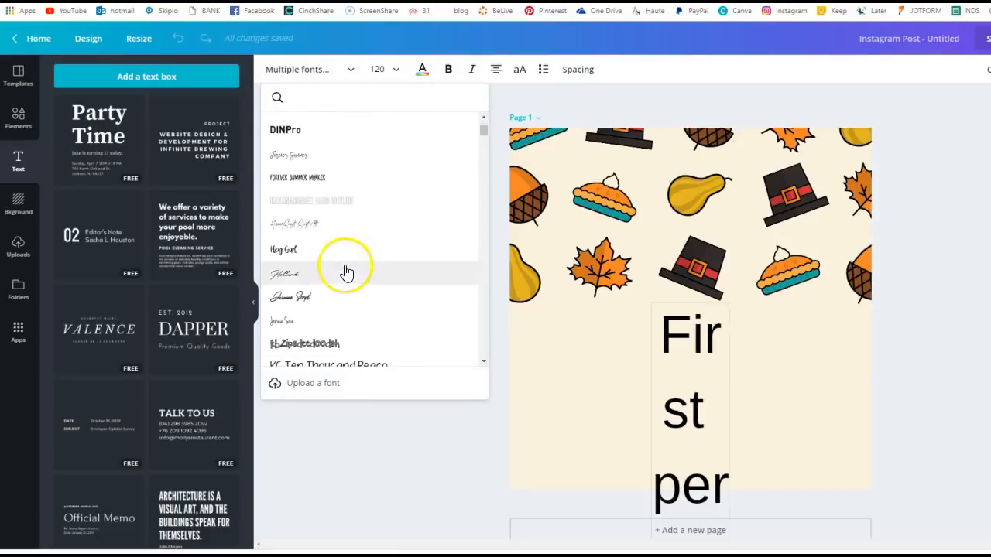
pyautogui.scroll(-3, 346, 272)
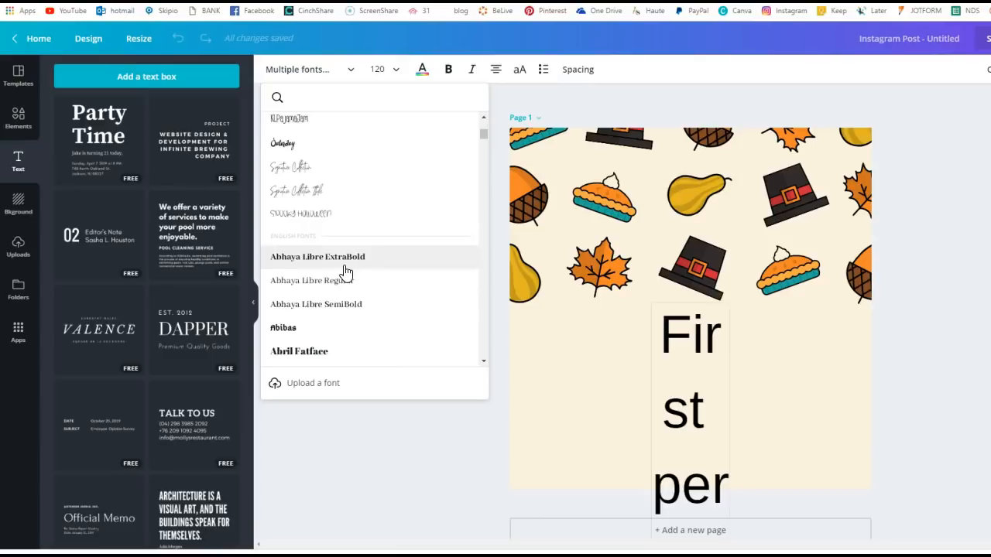
pyautogui.scroll(-8, 346, 272)
pyautogui.scroll(-6, 346, 272)
pyautogui.scroll(-8, 343, 274)
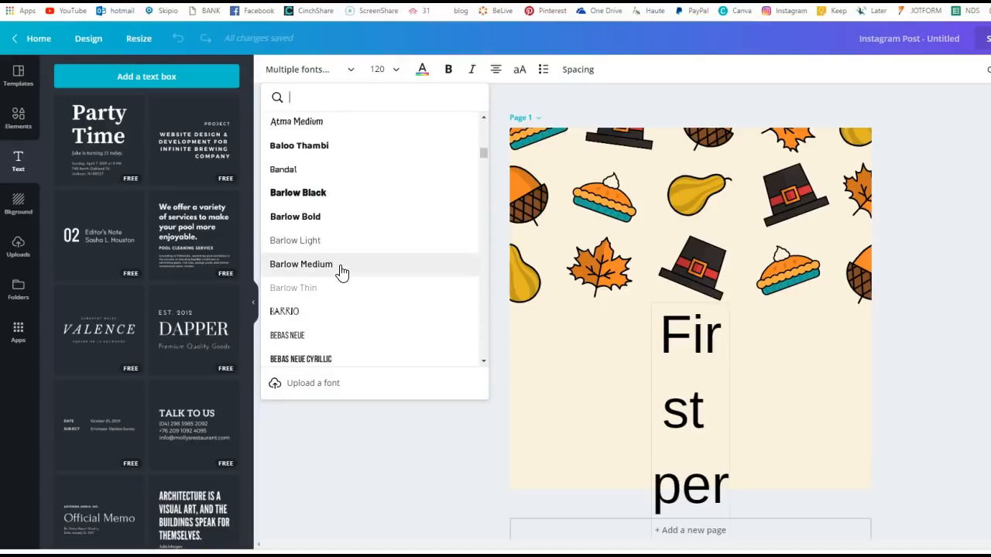
pyautogui.moveTo(484, 156); pyautogui.dragTo(483, 127)
pyautogui.click(350, 260)
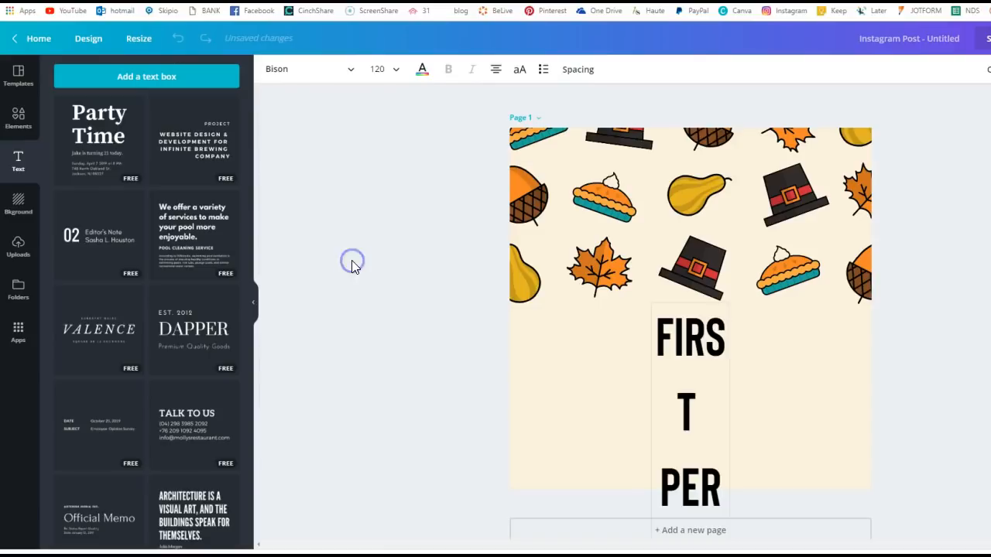
# Widen the text box so the text fits on three lines, and move it onto the page below the illustrations.
pyautogui.scroll(-4, 755, 405)
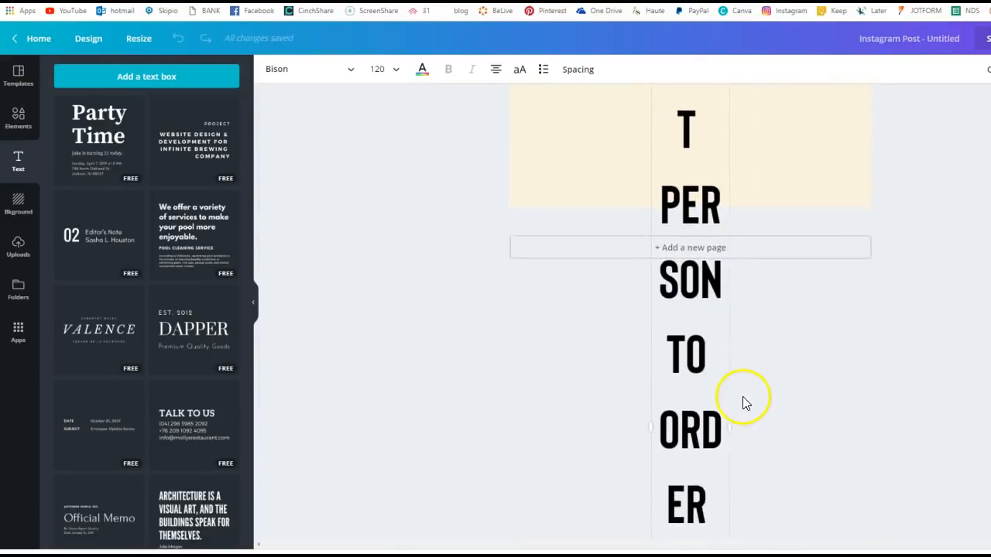
pyautogui.scroll(-2, 743, 403)
pyautogui.moveTo(730, 315); pyautogui.dragTo(949, 264)
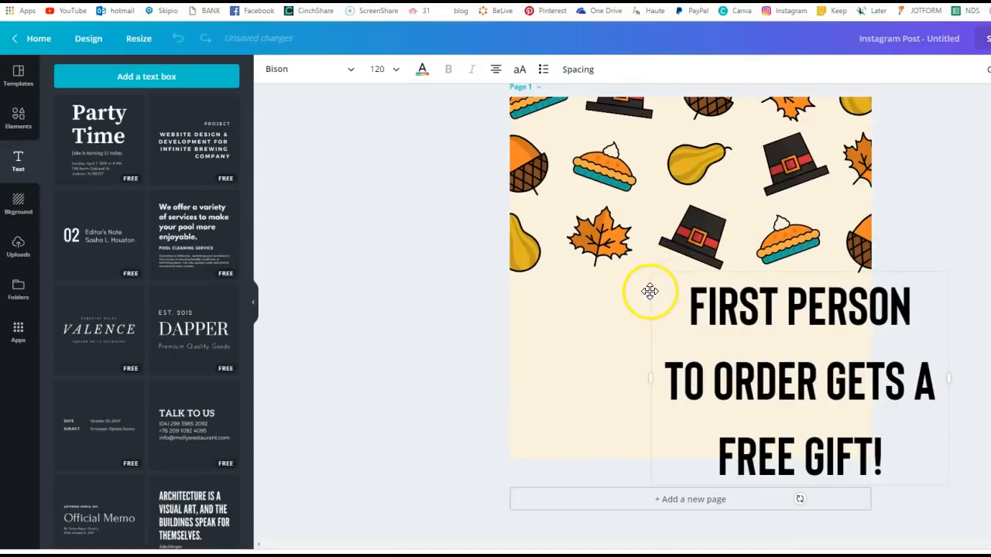
pyautogui.moveTo(643, 287); pyautogui.dragTo(531, 279)
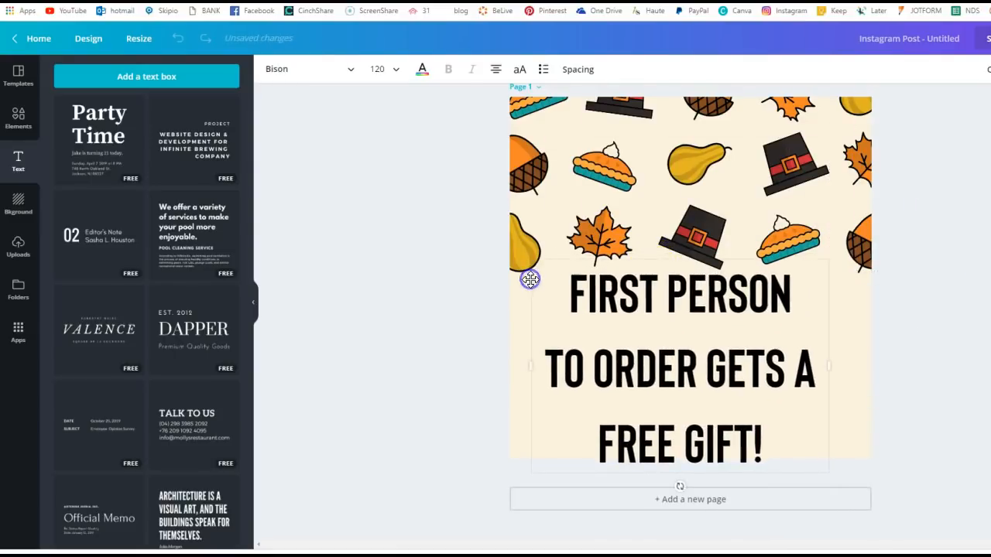
# Reduce the text's line height to 0.83 and move the text slightly lower in the empty cream area.
pyautogui.click(577, 70)
pyautogui.moveTo(689, 125); pyautogui.dragTo(642, 131)
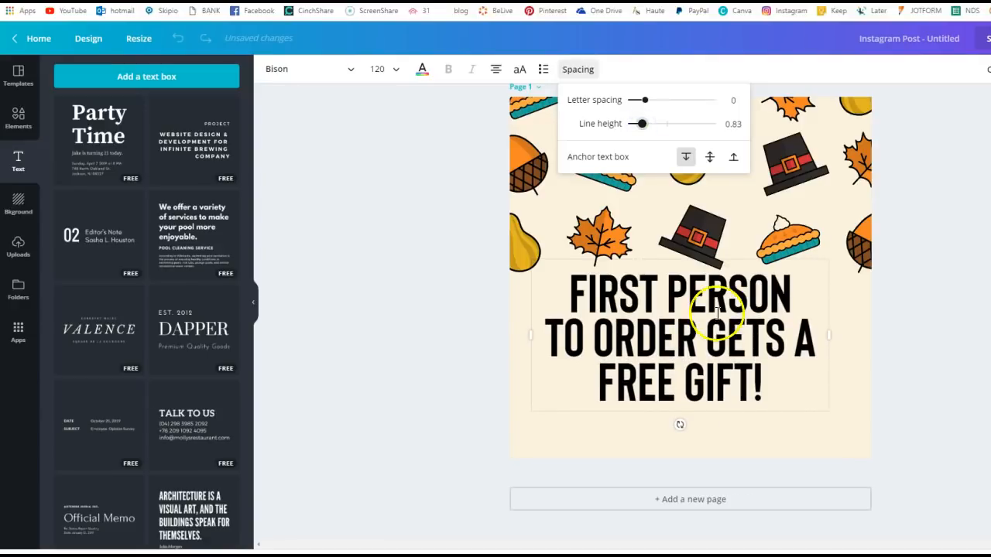
pyautogui.moveTo(736, 252); pyautogui.dragTo(745, 281)
# Set the text's font size to 144, widen its box to keep three lines, and centre it horizontally below the illustrations.
pyautogui.click(376, 69)
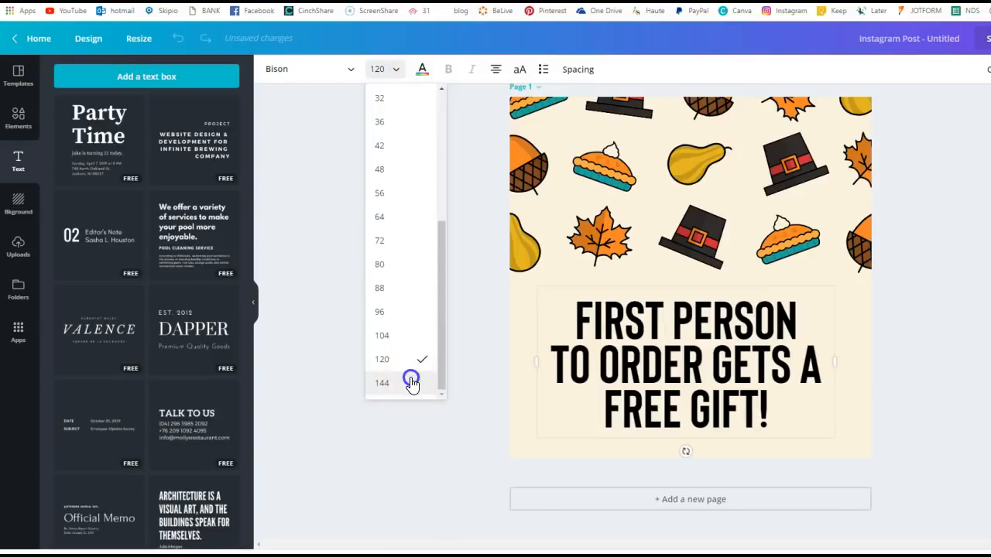
pyautogui.click(412, 380)
pyautogui.moveTo(535, 403); pyautogui.dragTo(502, 401)
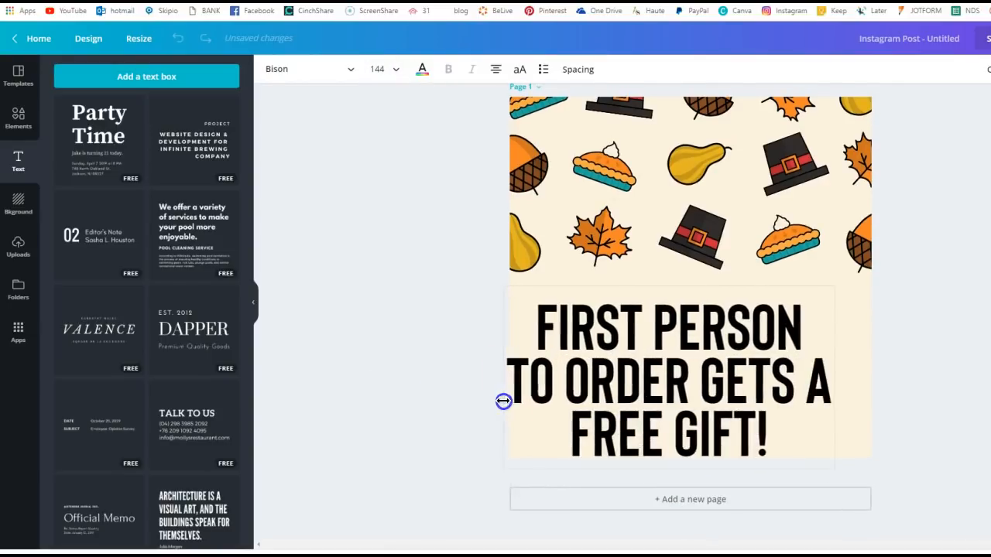
pyautogui.moveTo(673, 284); pyautogui.dragTo(695, 267)
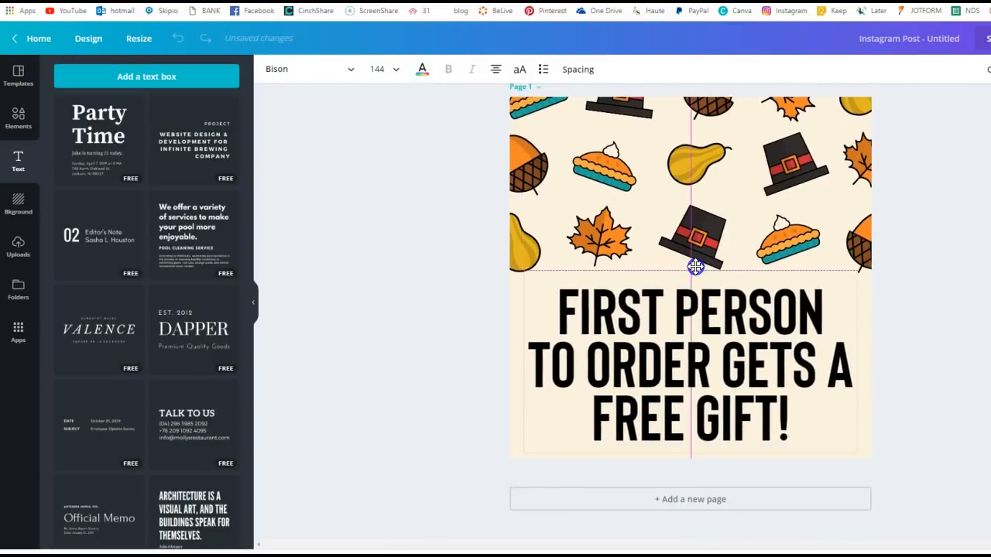
# Colour the line "First person" with the red document colour.
pyautogui.tripleClick(683, 305)
pyautogui.click(422, 69)
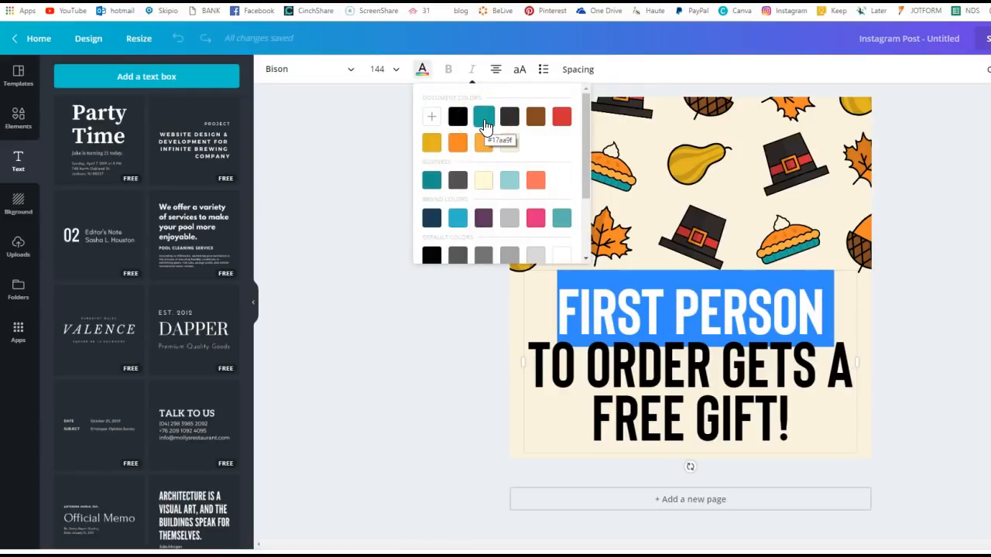
pyautogui.click(558, 123)
# Colour the line "to order gets a" with the dark grey from the Business palette.
pyautogui.tripleClick(658, 362)
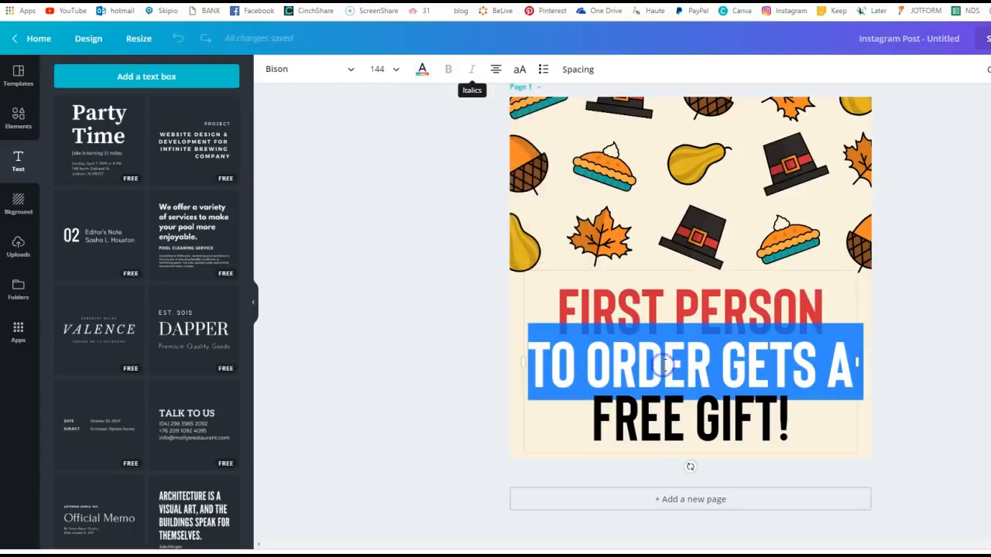
pyautogui.click(422, 69)
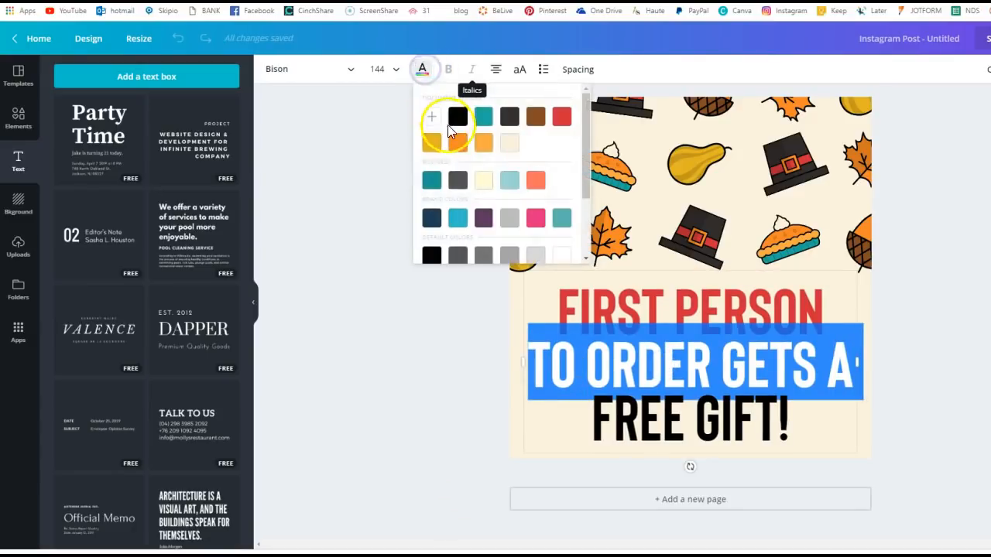
pyautogui.click(462, 183)
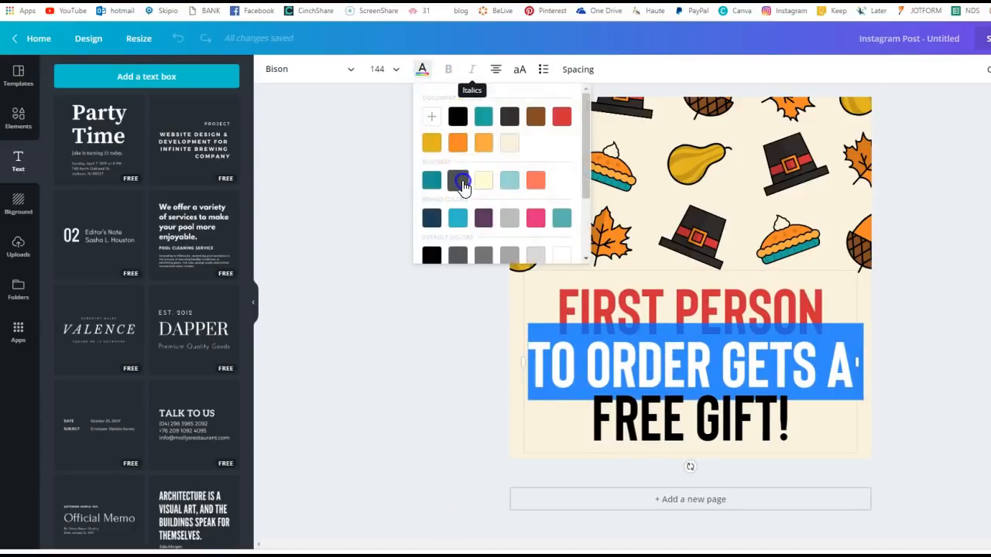
# Colour the line "Free gift!" teal.
pyautogui.click(685, 432)
pyautogui.tripleClick(685, 431)
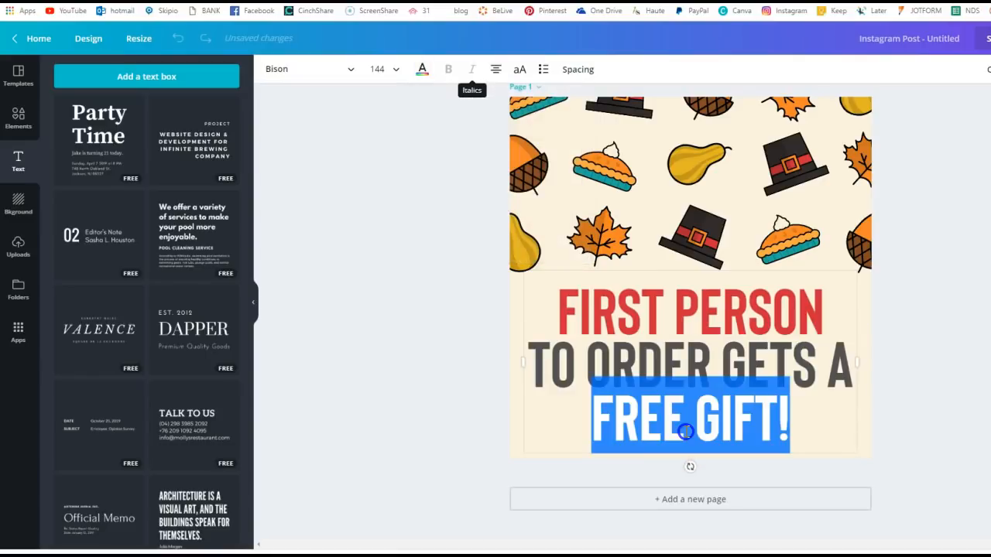
pyautogui.click(422, 69)
pyautogui.click(562, 219)
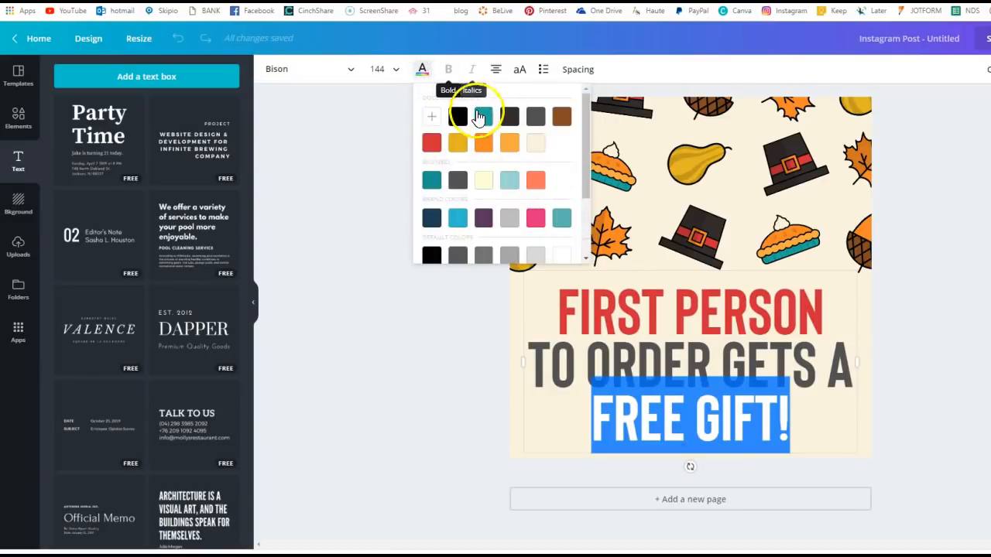
pyautogui.click(382, 124)
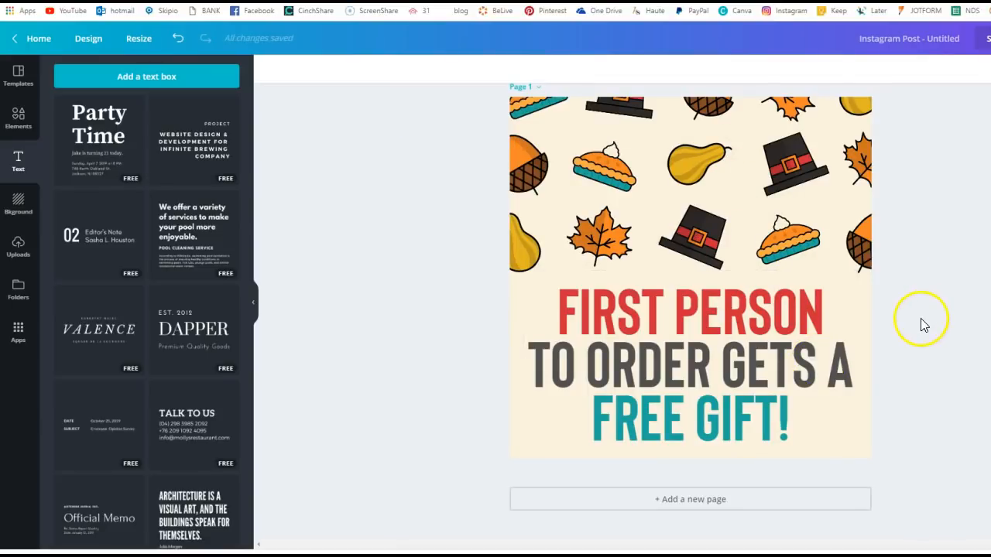
# Copy the full three-line text "First person to order gets a free gift!" from the Thanksgiving post.
pyautogui.scroll(1, 856, 232)
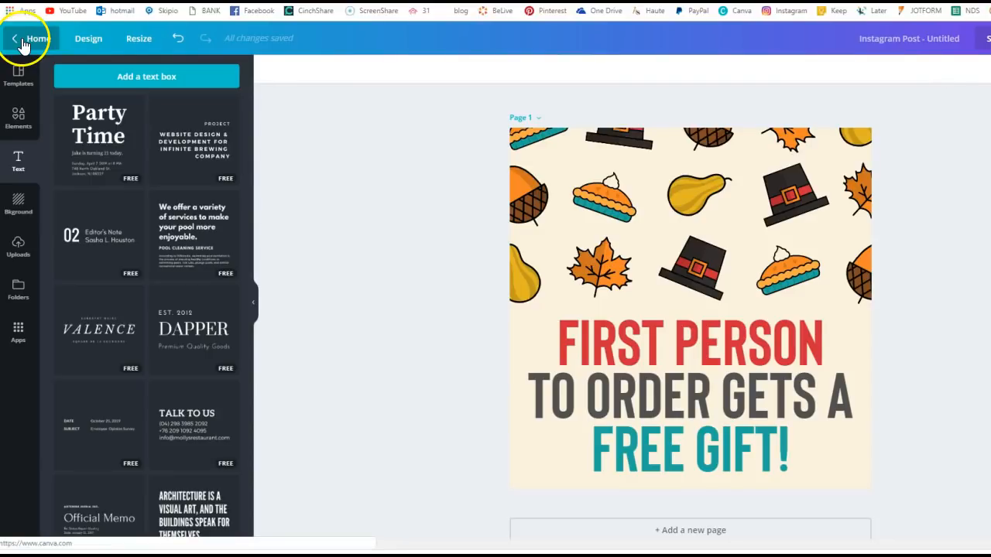
pyautogui.tripleClick(675, 339)
pyautogui.moveTo(564, 333); pyautogui.dragTo(843, 467)
pyautogui.rightClick(730, 392)
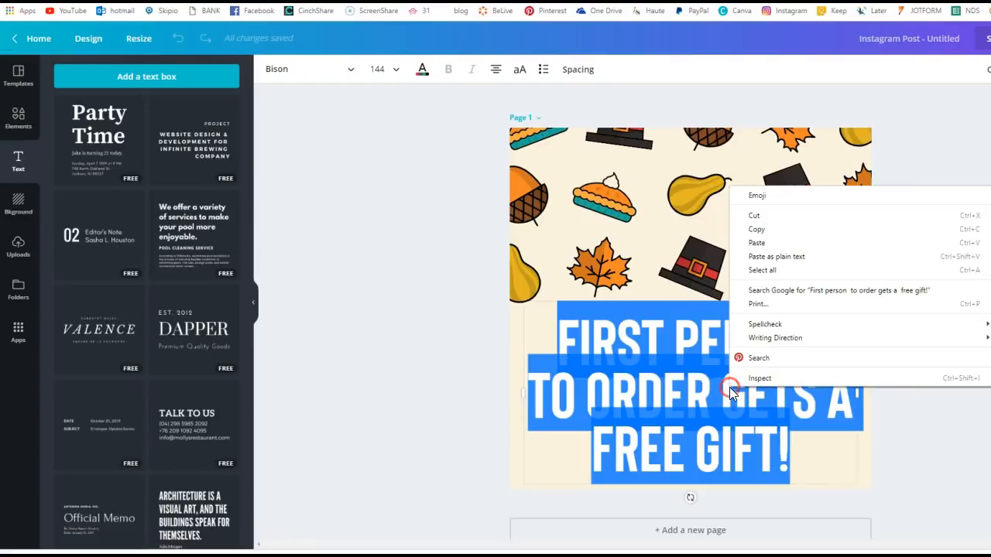
pyautogui.click(746, 230)
pyautogui.click(352, 231)
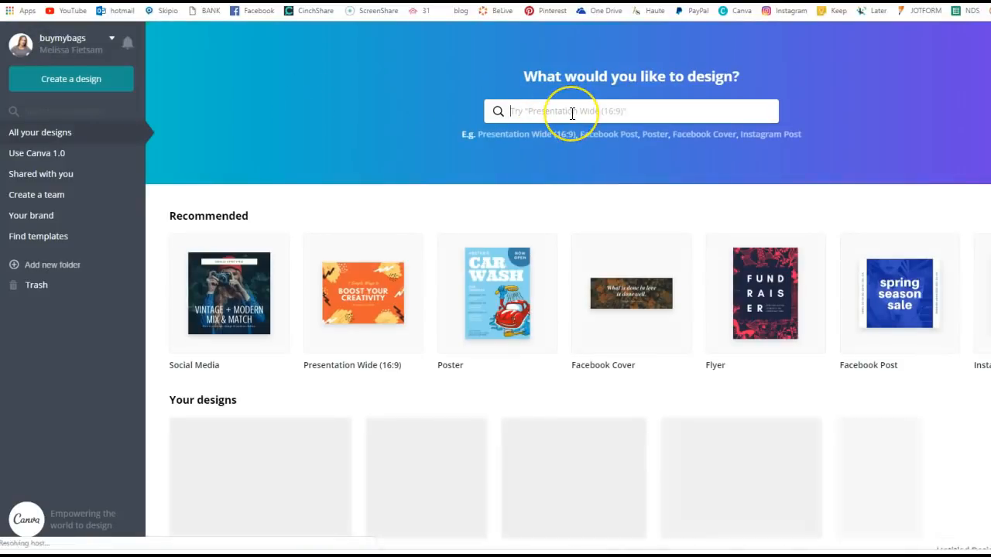
# Start a new blank Instagram Post design from the home page.
pyautogui.write('instagram')
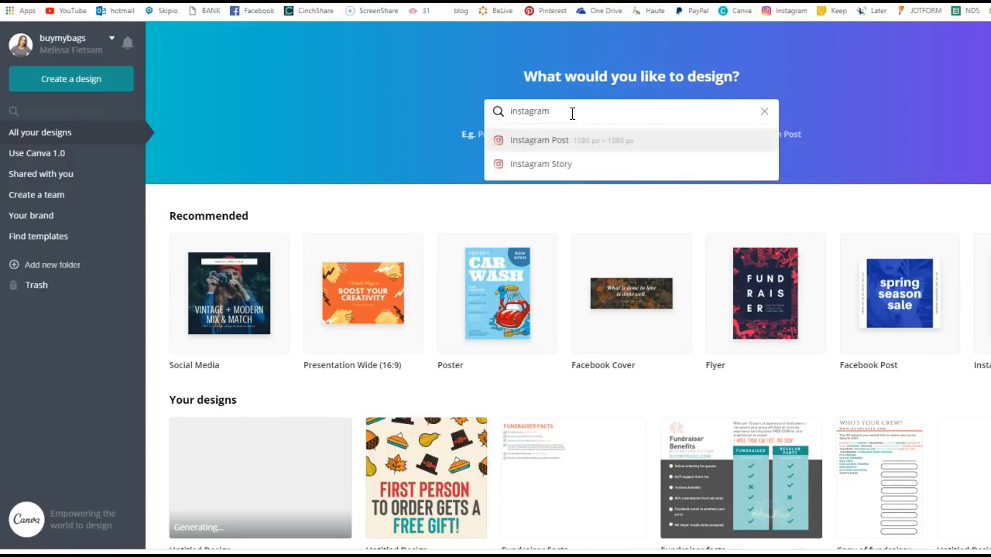
pyautogui.write(' christmas')
pyautogui.press('Return')
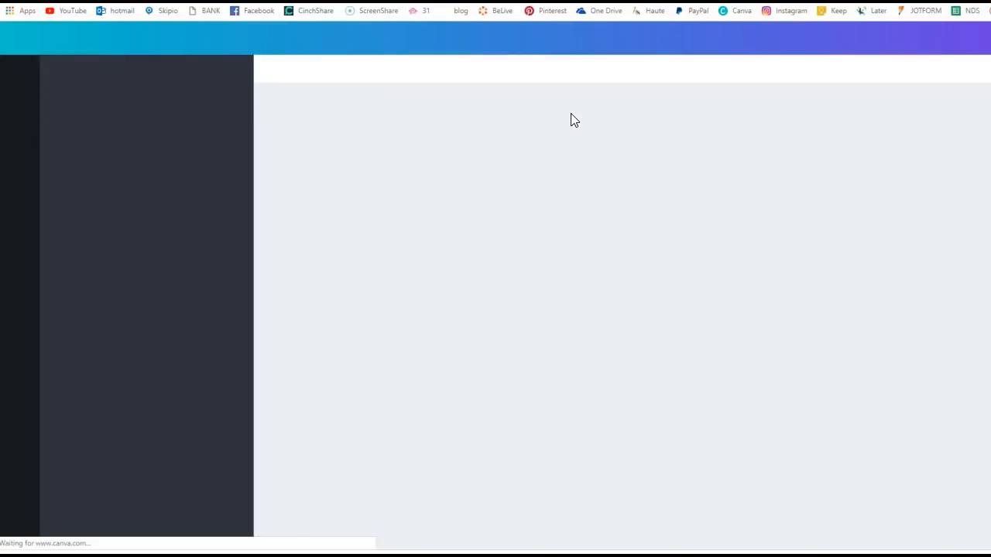
# Search the templates for "christmas" and apply the "Charity Christmas Concert" design to the page.
pyautogui.click(109, 77)
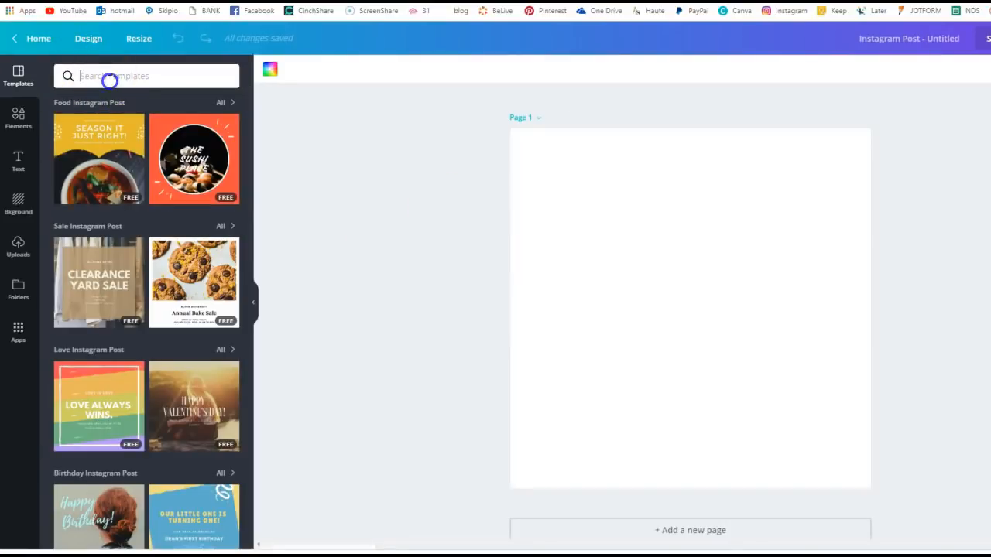
pyautogui.write('christmas')
pyautogui.press('Return')
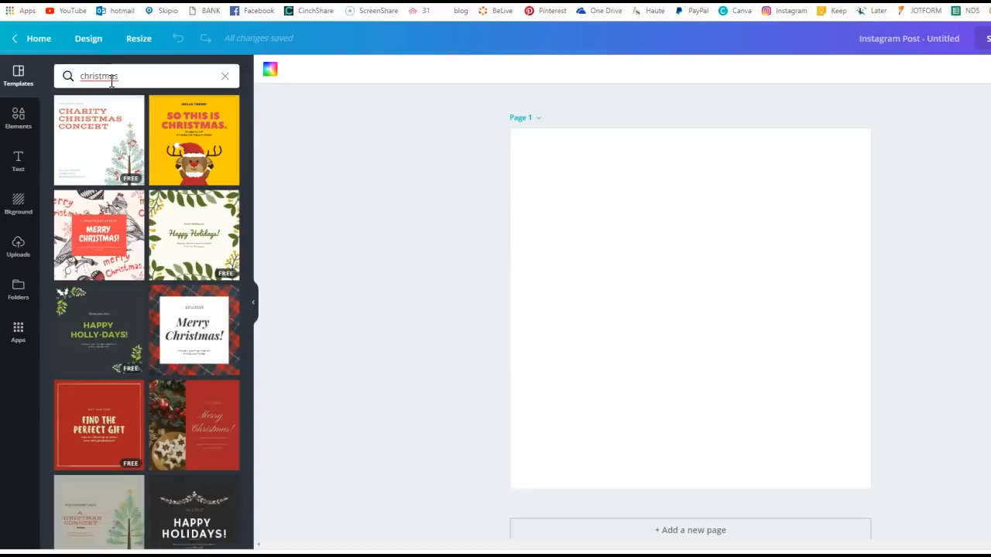
pyautogui.click(92, 162)
pyautogui.click(630, 300)
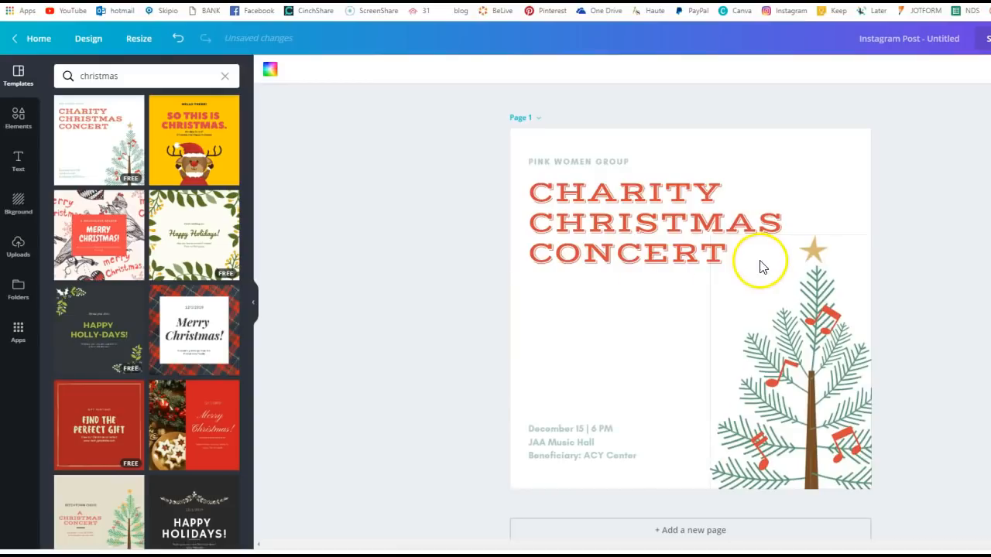
# Replace the "Charity Christmas Concert" headline with the copied text "First person to order gets a free gift!".
pyautogui.click(645, 237)
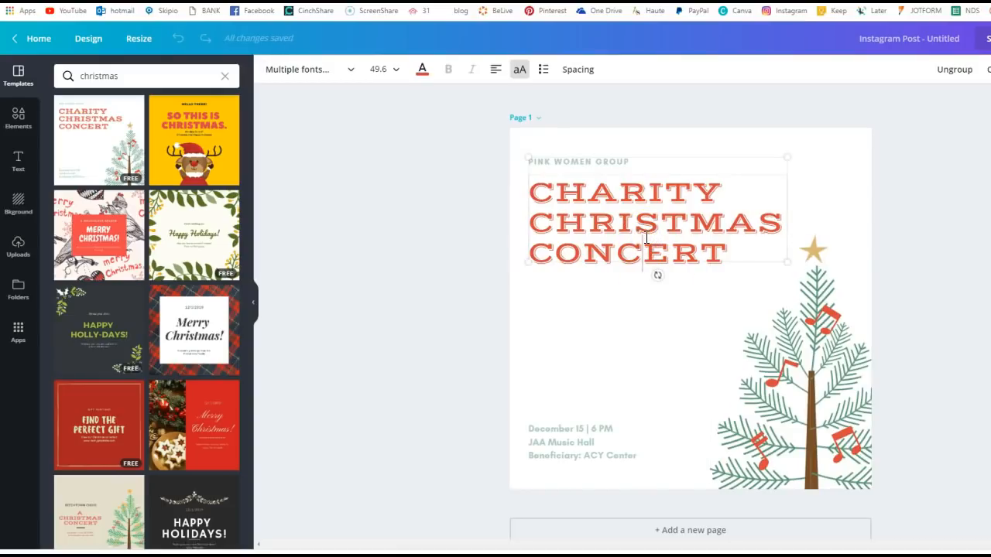
pyautogui.moveTo(687, 196); pyautogui.dragTo(679, 197)
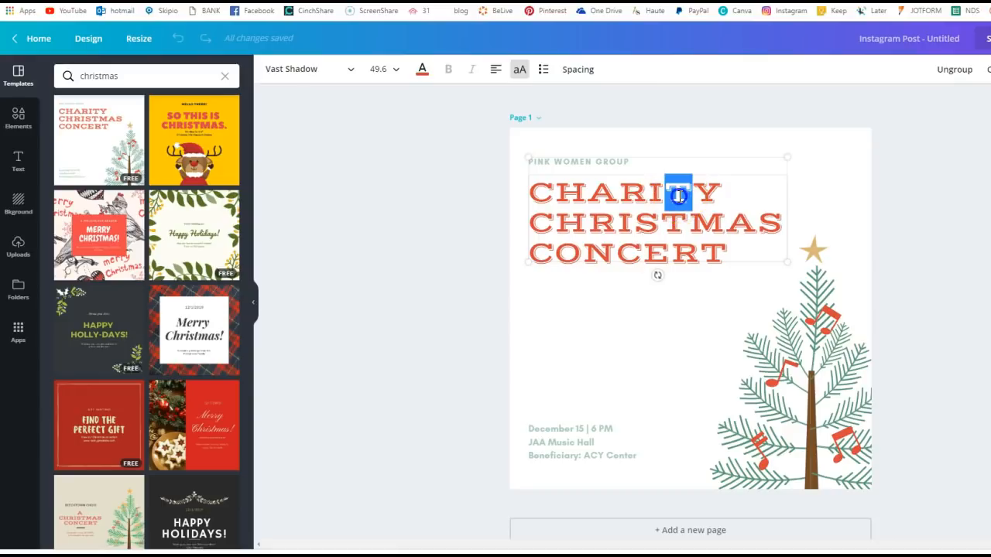
pyautogui.tripleClick(678, 196)
pyautogui.hotkey('ctrl', 'v')
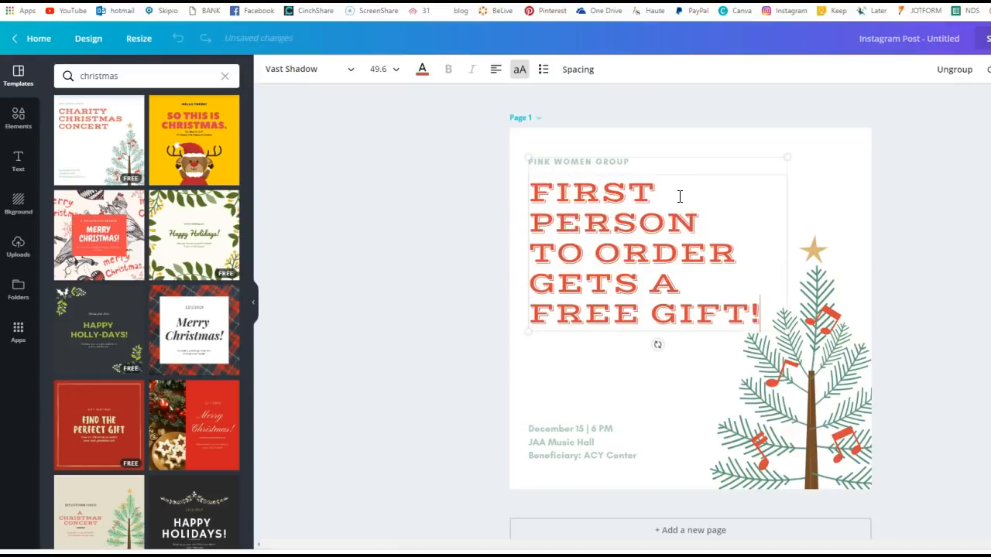
# Delete the "Pink Women Group" text above the headline and the three lines of event details beside the tree.
pyautogui.tripleClick(602, 161)
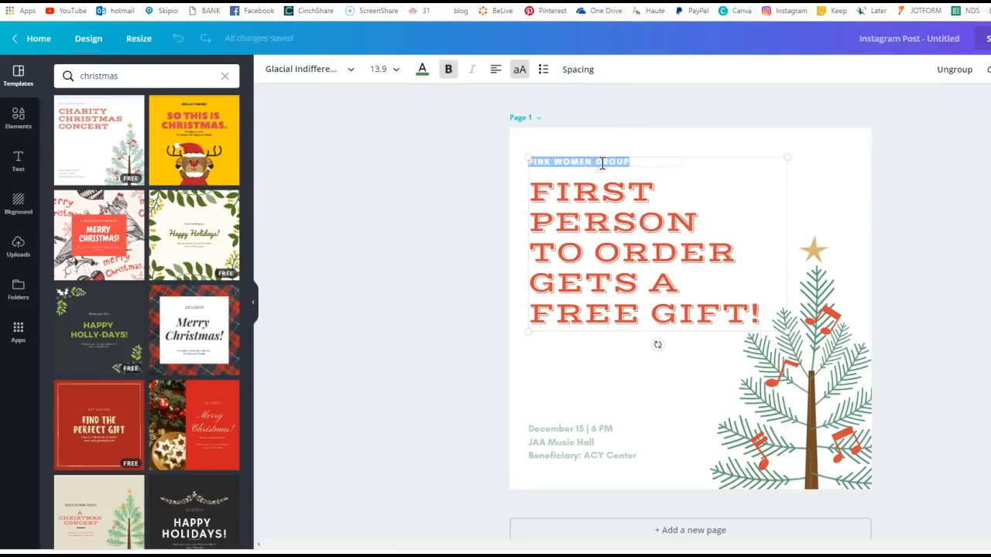
pyautogui.press('BackSpace')
pyautogui.click(580, 440)
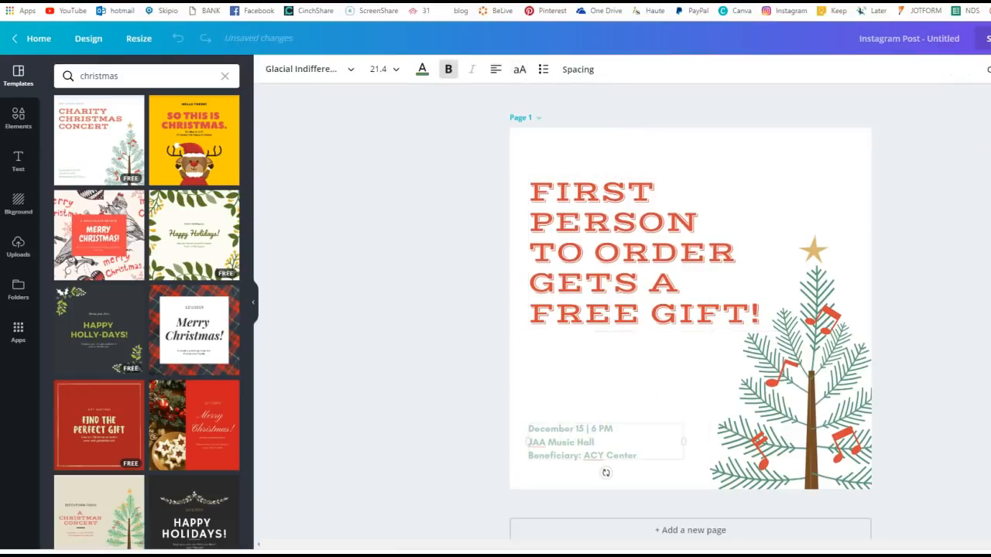
pyautogui.moveTo(659, 456); pyautogui.dragTo(536, 423)
pyautogui.press('BackSpace')
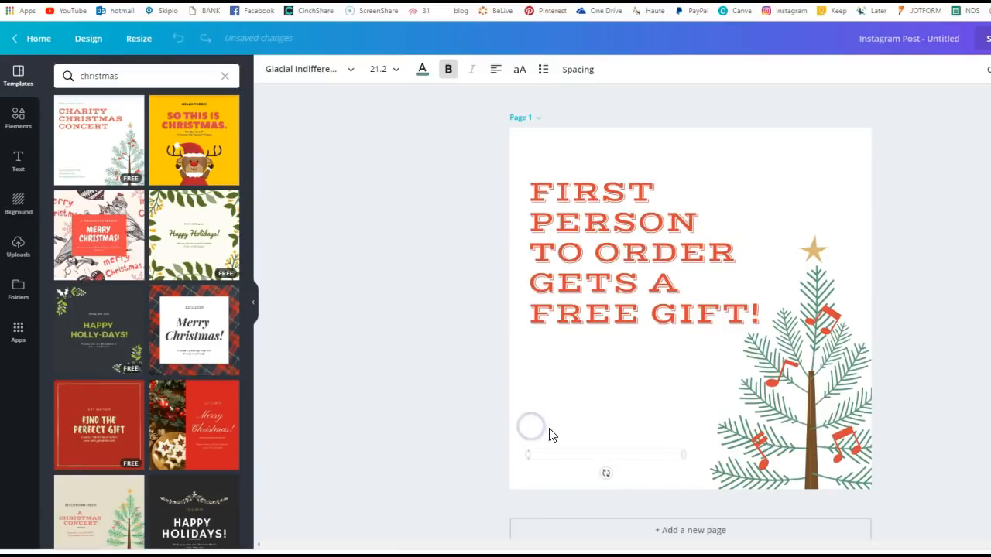
pyautogui.click(425, 380)
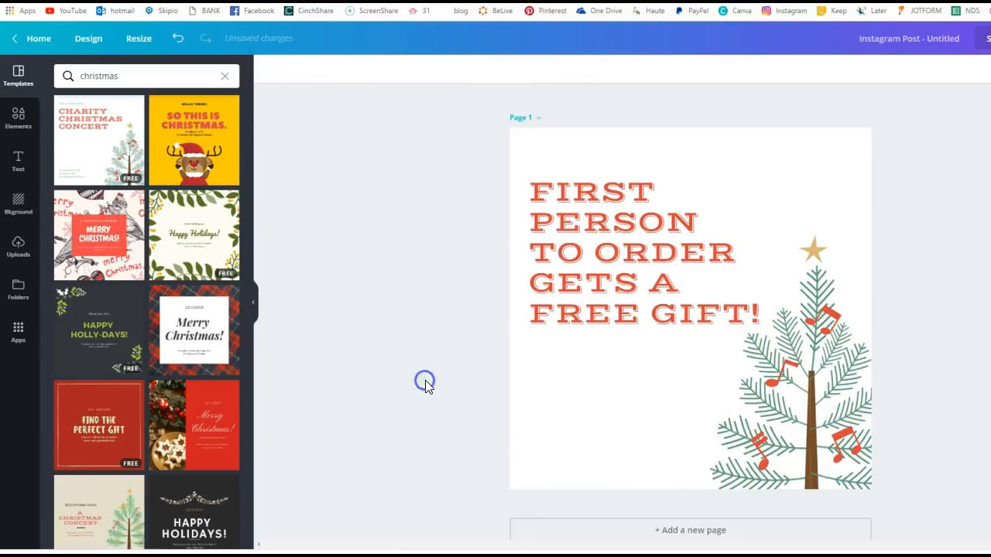
# Move the headline up into the upper part of the page and enlarge it slightly.
pyautogui.moveTo(657, 221); pyautogui.dragTo(657, 209)
pyautogui.click(370, 192)
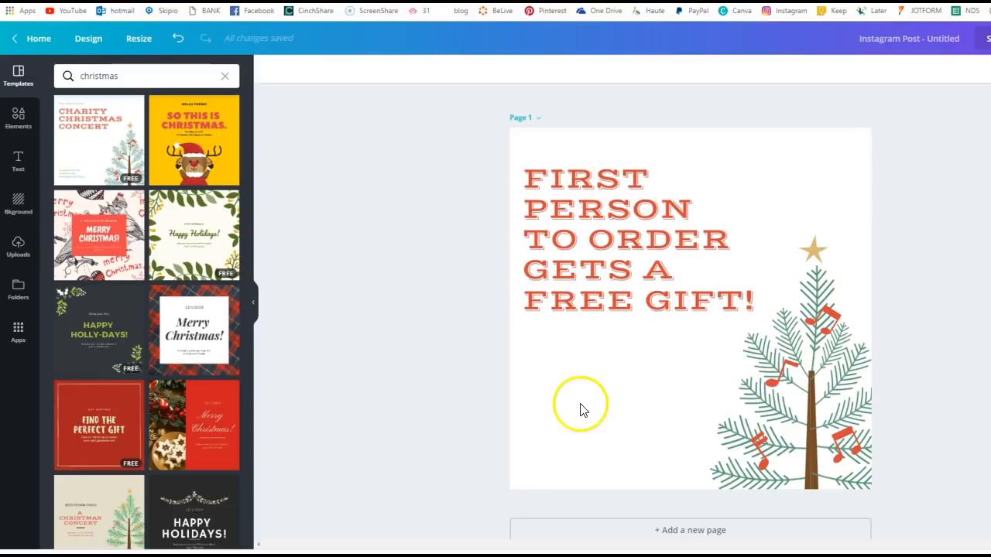
pyautogui.moveTo(562, 247); pyautogui.dragTo(563, 236)
pyautogui.click(461, 246)
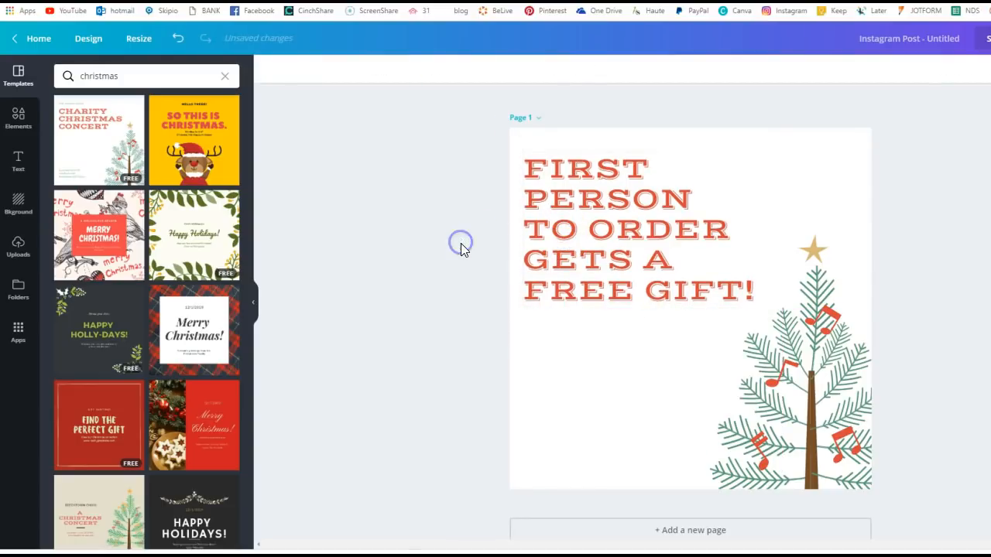
pyautogui.moveTo(521, 211); pyautogui.dragTo(557, 195)
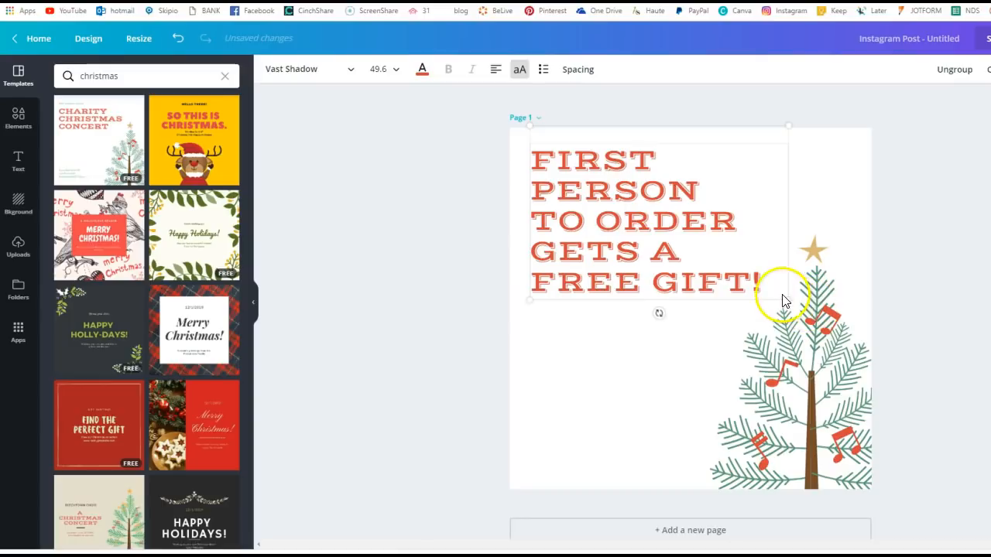
pyautogui.moveTo(787, 299)
pyautogui.mouseDown()
pyautogui.moveTo(827, 329)
pyautogui.moveTo(787, 309)
pyautogui.mouseUp()
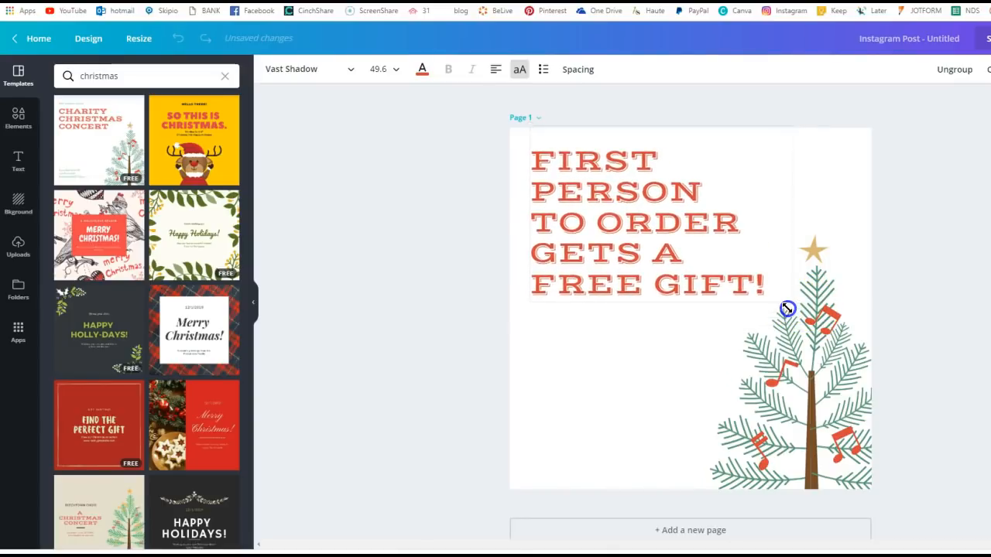
pyautogui.click(921, 230)
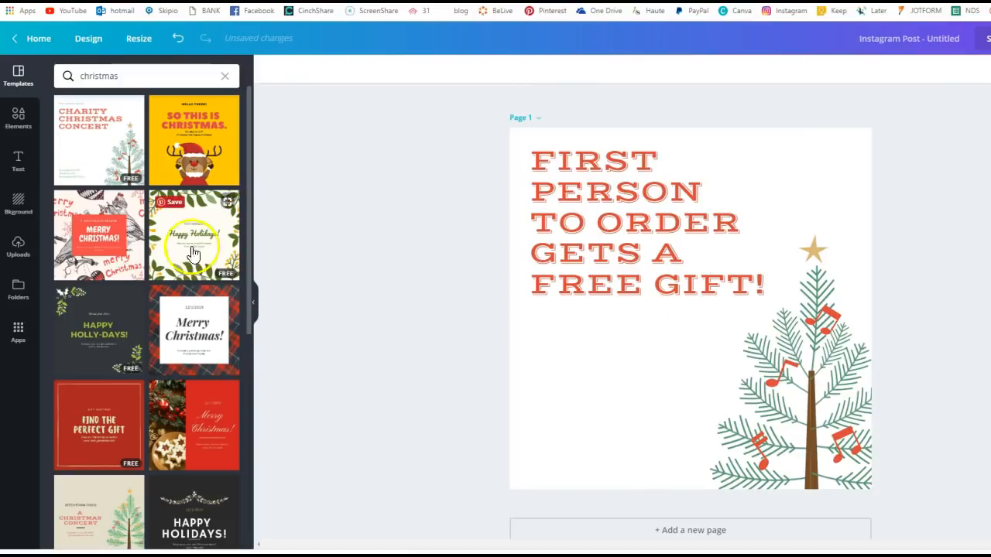
# Try the mint green checked background with transparency at 0 and back at 100, and undo the background change.
pyautogui.click(25, 210)
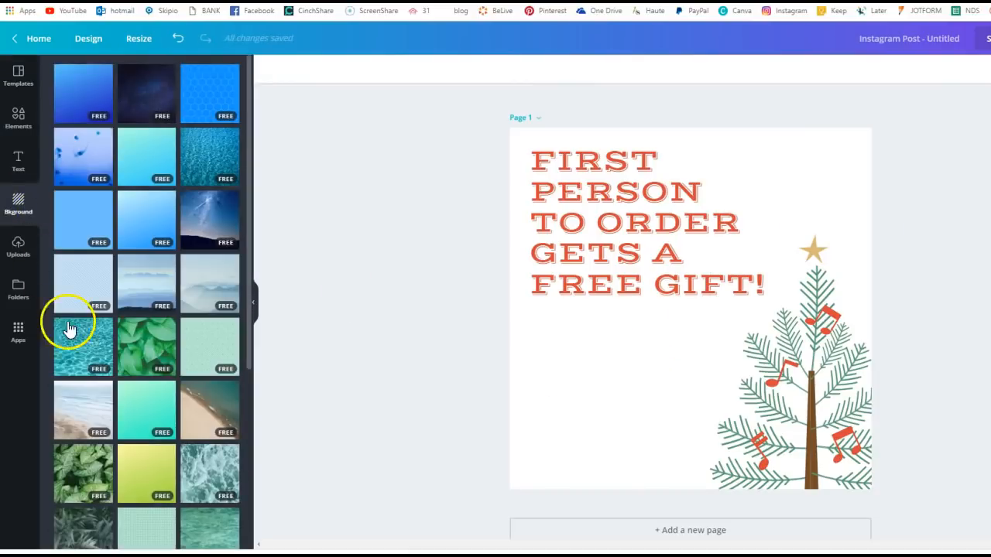
pyautogui.click(138, 522)
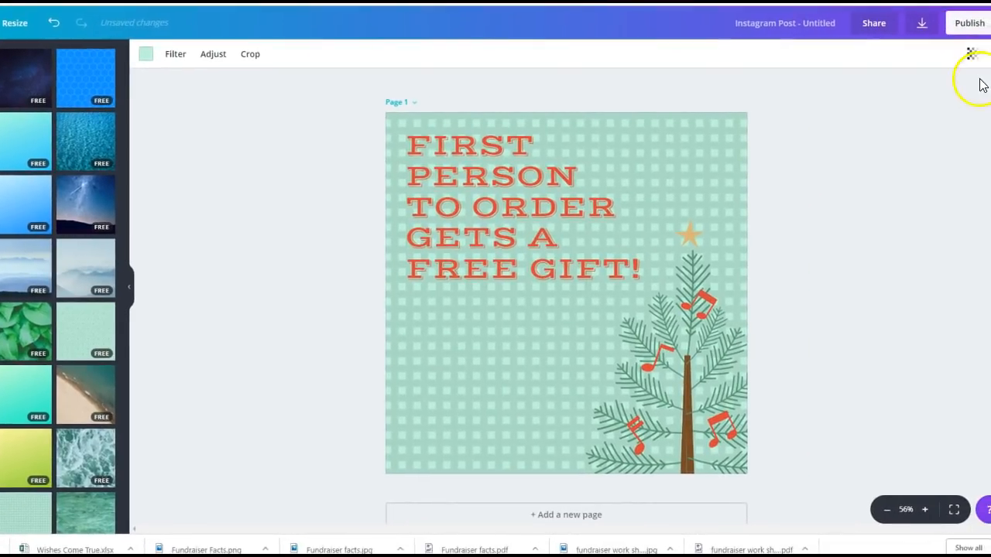
pyautogui.click(971, 58)
pyautogui.moveTo(947, 85); pyautogui.dragTo(851, 93)
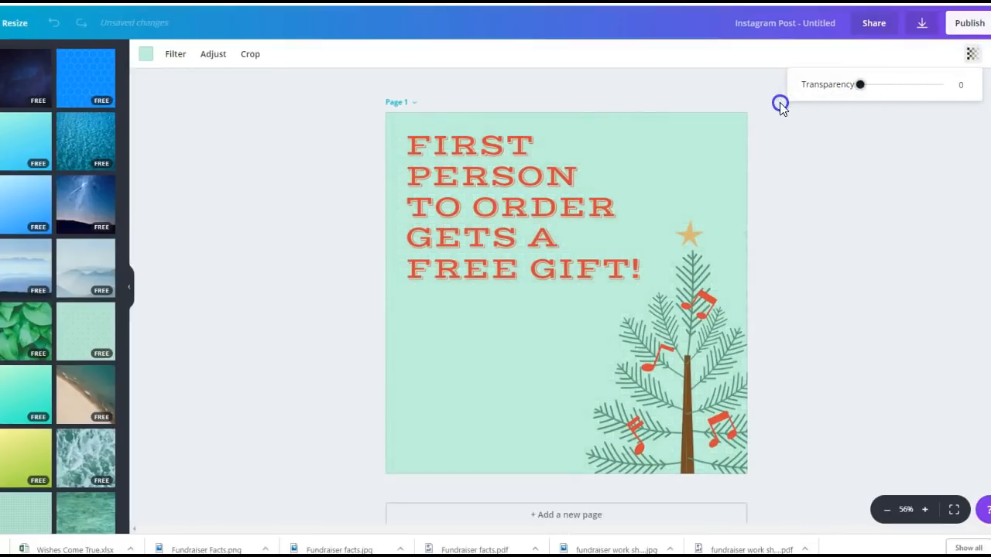
pyautogui.moveTo(765, 108); pyautogui.dragTo(944, 85)
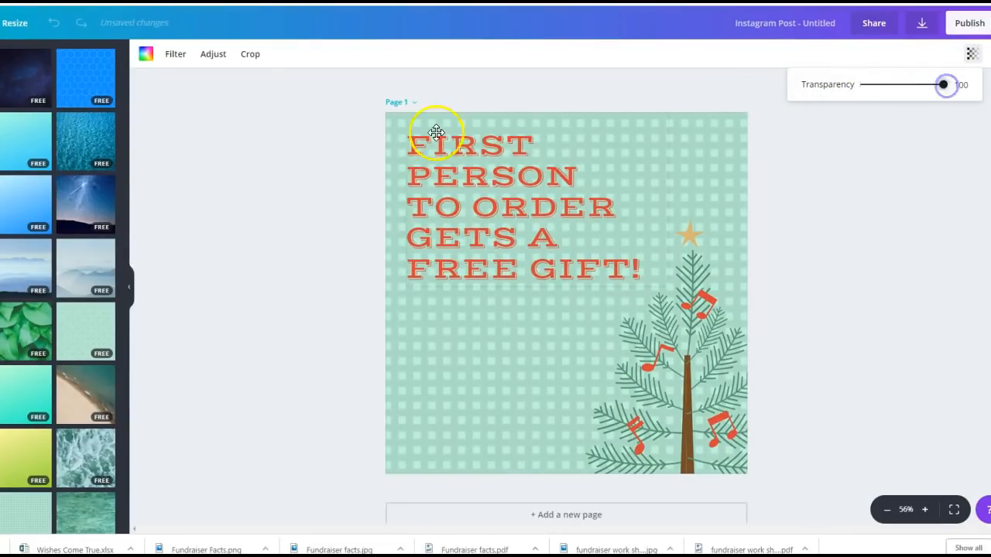
pyautogui.click(54, 25)
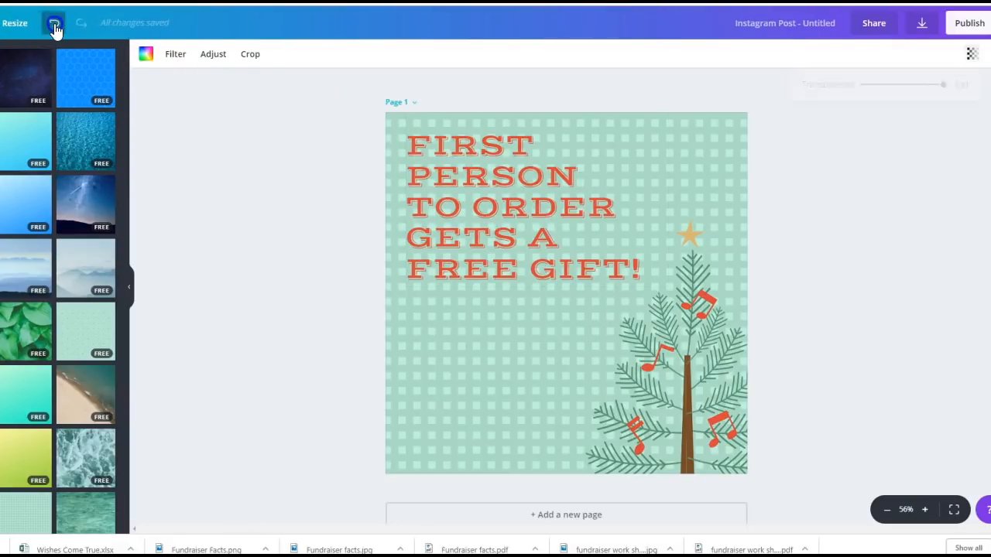
pyautogui.click(54, 25)
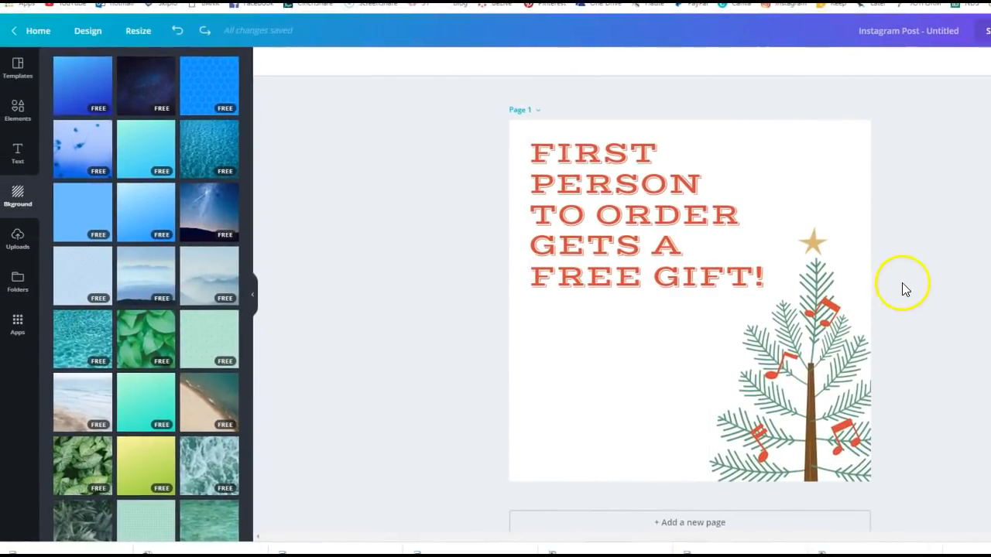
# Move the headline slightly down and to the right, closer to the tree.
pyautogui.moveTo(568, 195)
pyautogui.mouseDown()
pyautogui.moveTo(574, 214)
pyautogui.moveTo(578, 204)
pyautogui.mouseUp()
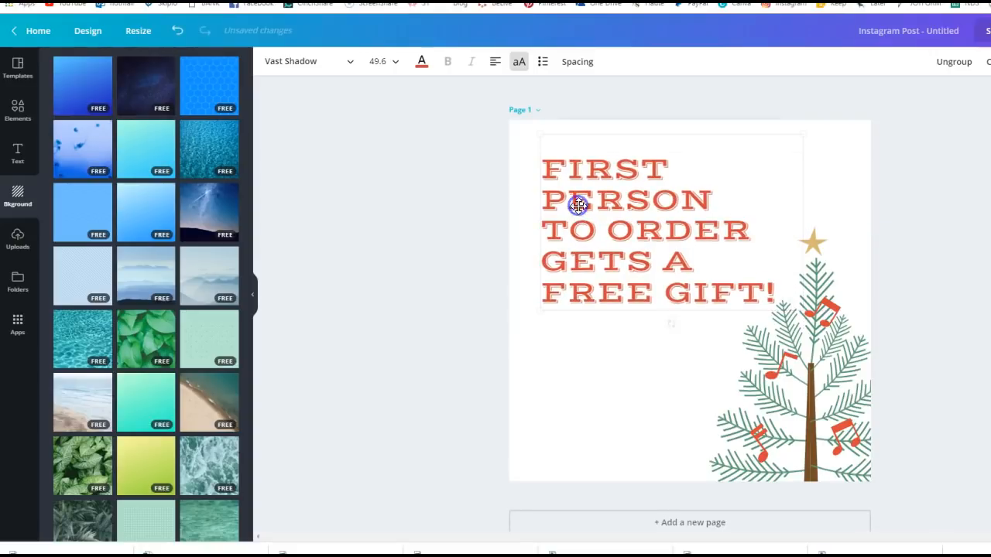
pyautogui.click(937, 217)
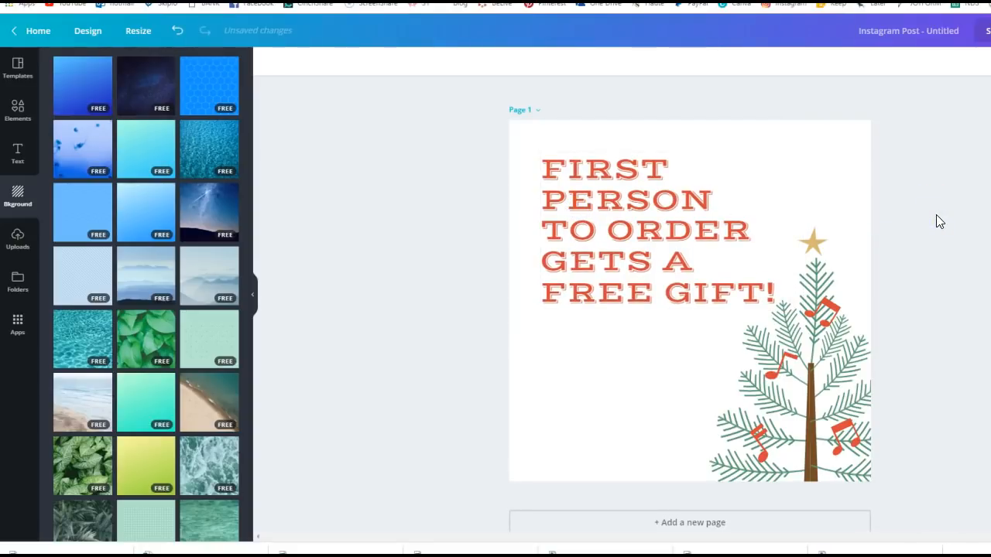
# Add a square shape and resize it into a wide rectangle covering the headline beside the tree.
pyautogui.click(10, 112)
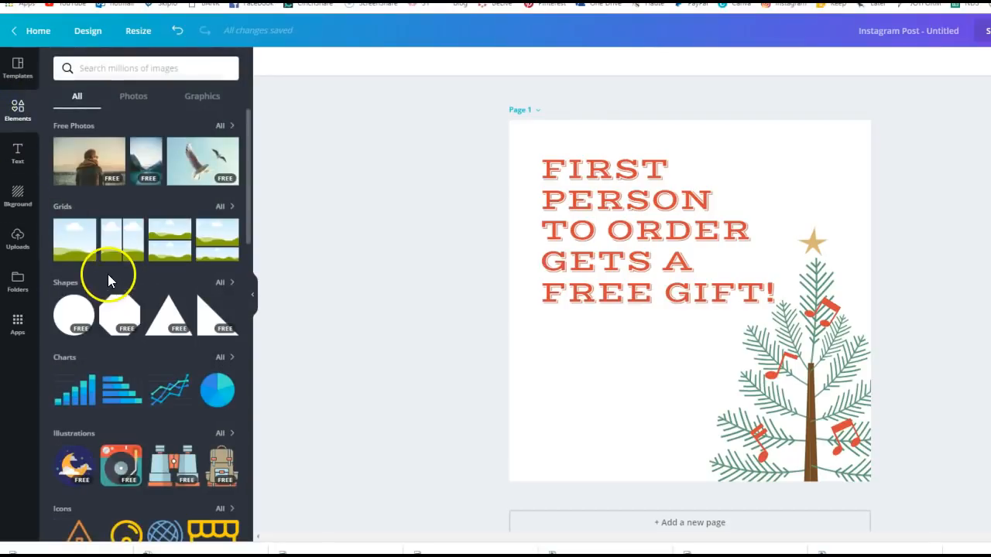
pyautogui.click(220, 287)
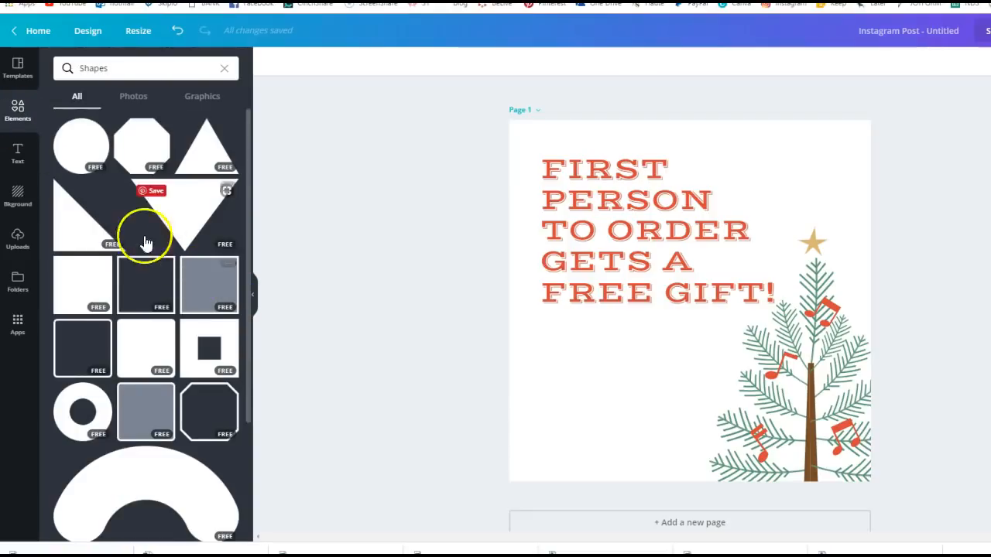
pyautogui.click(93, 281)
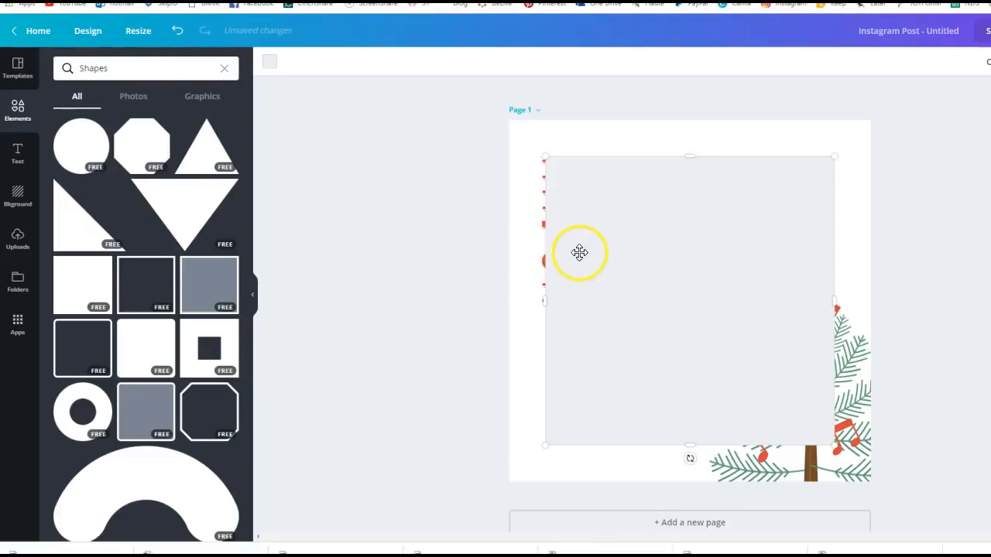
pyautogui.moveTo(690, 445); pyautogui.dragTo(666, 313)
pyautogui.moveTo(830, 237); pyautogui.dragTo(780, 224)
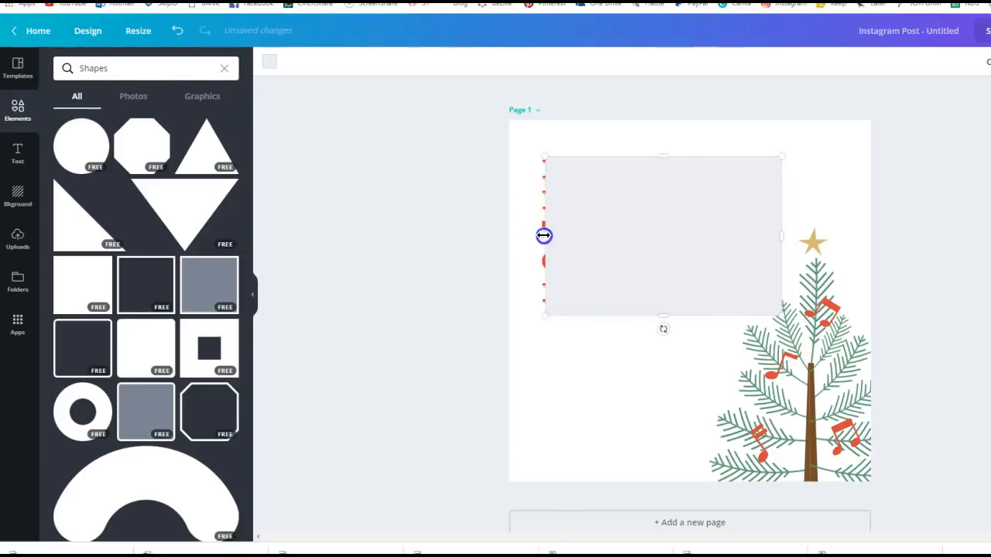
pyautogui.moveTo(544, 236); pyautogui.dragTo(518, 232)
pyautogui.moveTo(606, 173); pyautogui.dragTo(613, 170)
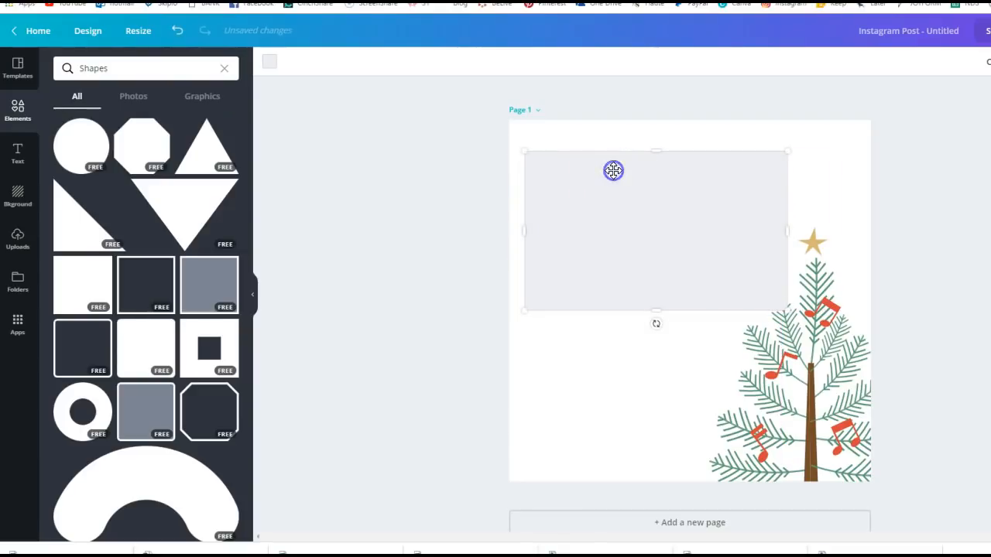
# Fill the rectangle with the orange-red document color and send it backward behind the headline and tree.
pyautogui.click(269, 61)
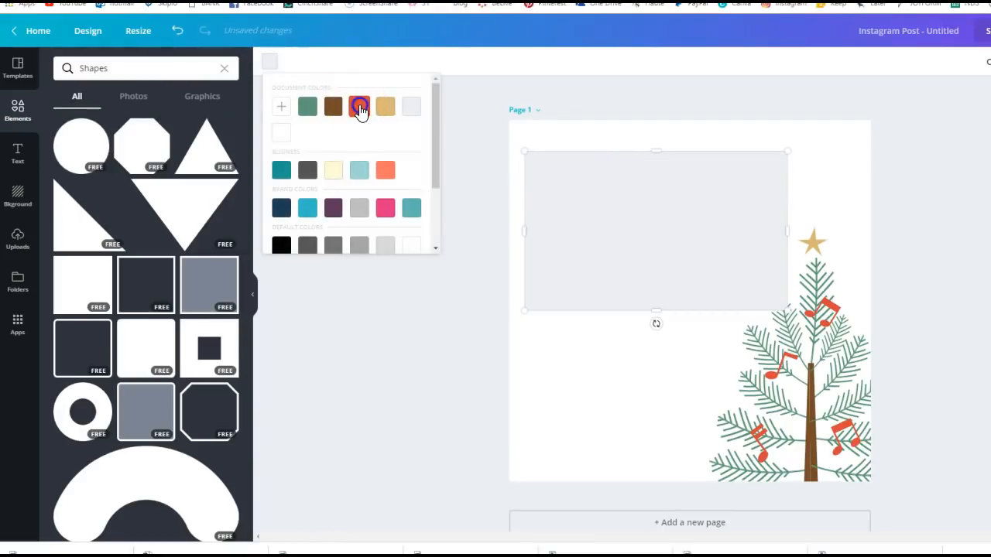
pyautogui.click(360, 109)
pyautogui.click(630, 237)
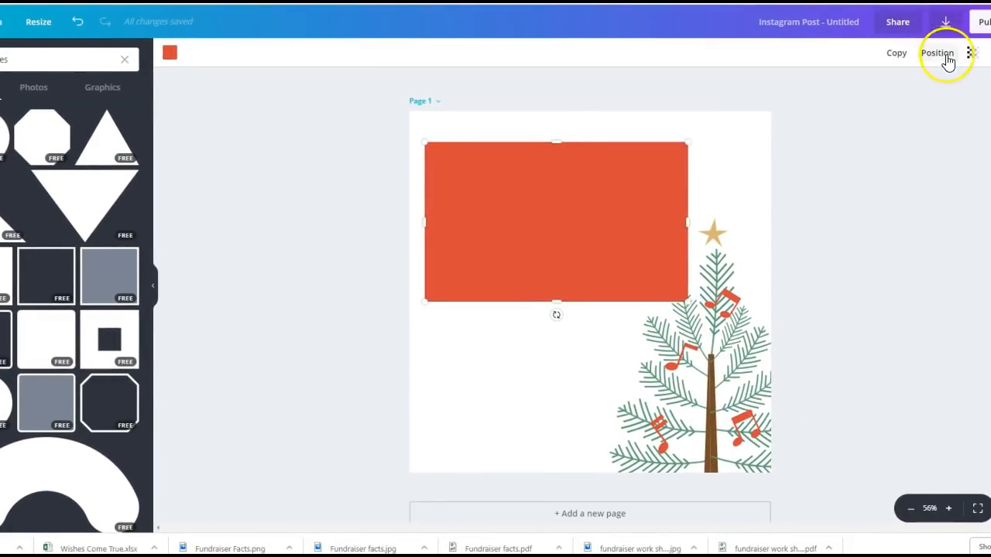
pyautogui.click(943, 55)
pyautogui.click(903, 110)
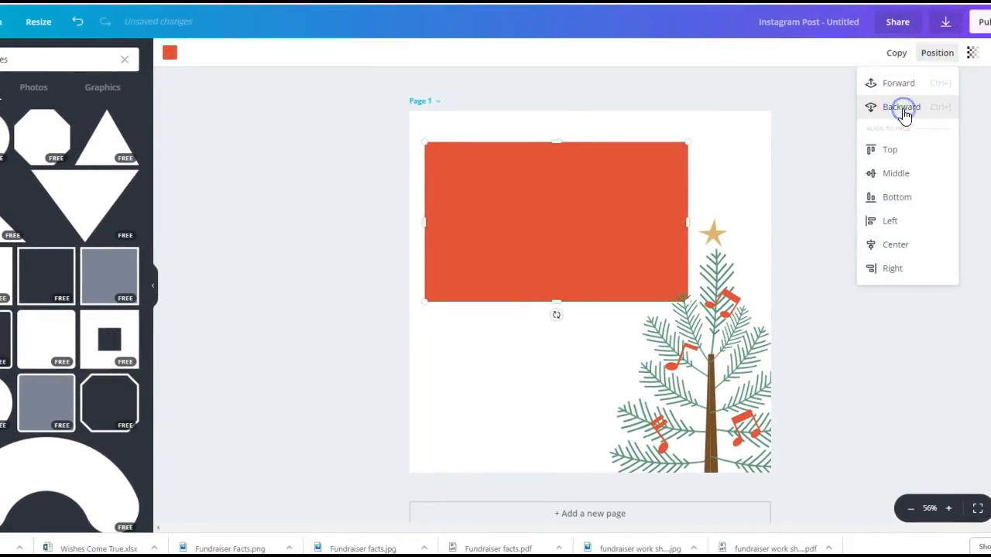
pyautogui.click(905, 114)
pyautogui.click(646, 222)
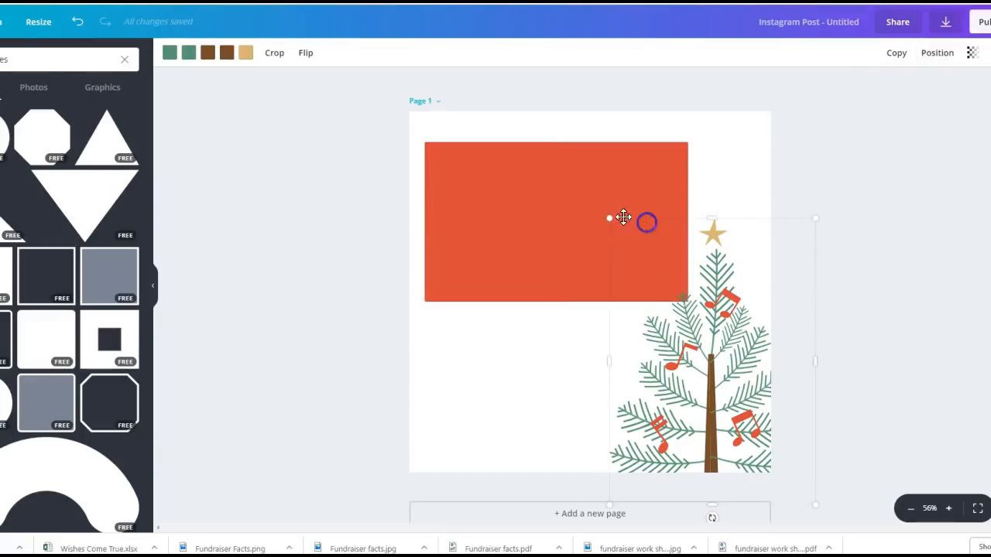
# Change the headline's text color to white.
pyautogui.click(563, 202)
pyautogui.click(322, 52)
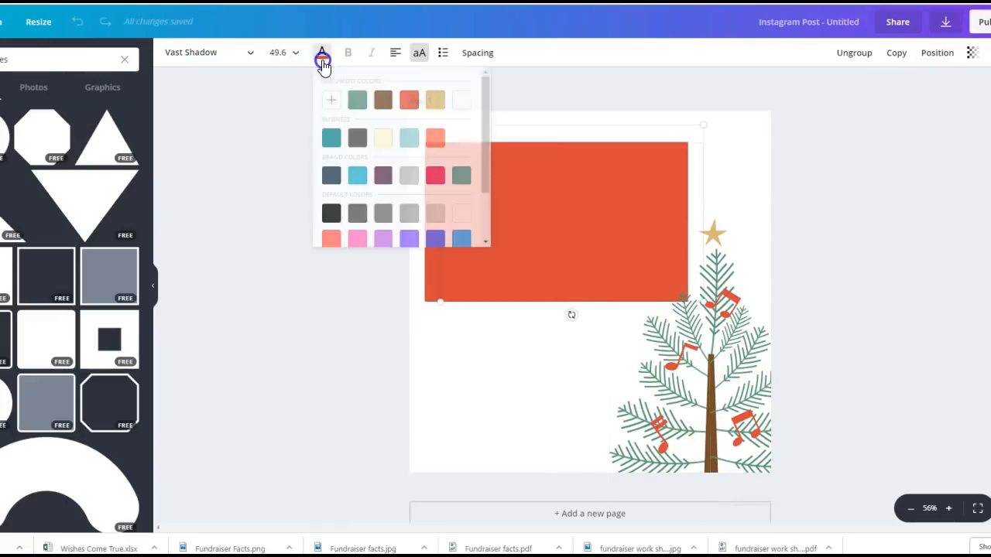
pyautogui.click(461, 215)
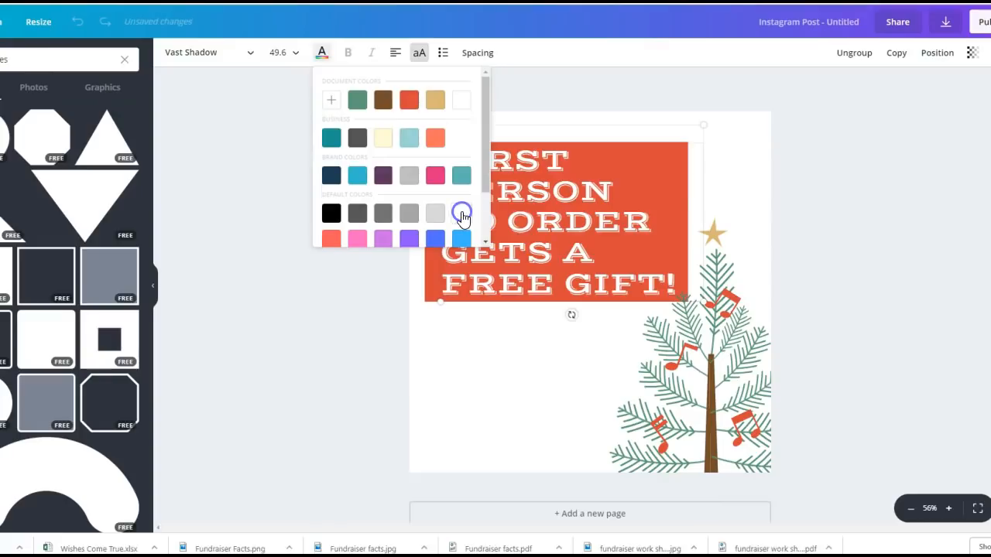
pyautogui.click(903, 183)
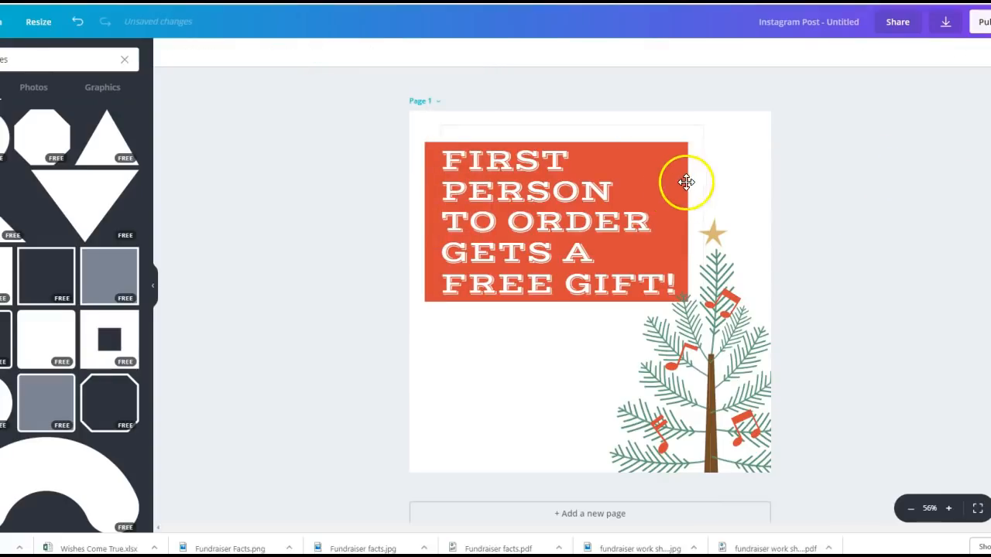
# Shrink the headline slightly and reduce the orange-red rectangle to fit closely around it.
pyautogui.click(595, 242)
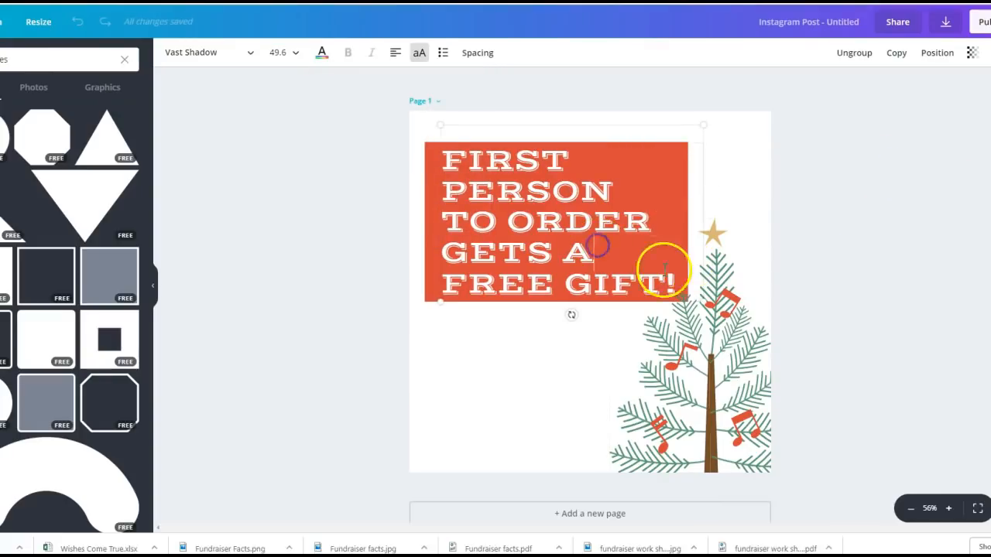
pyautogui.moveTo(703, 301); pyautogui.dragTo(670, 284)
pyautogui.click(563, 313)
pyautogui.click(538, 295)
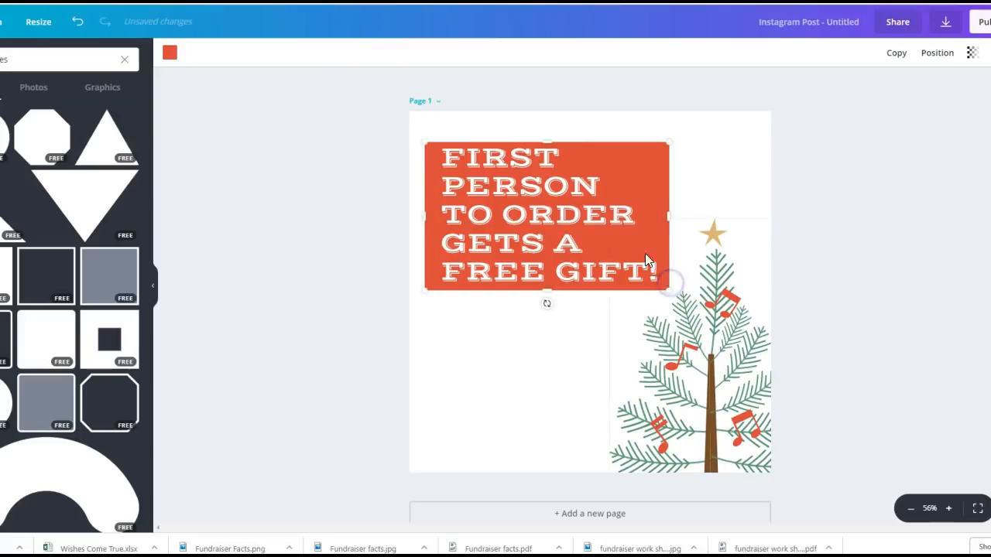
pyautogui.click(327, 191)
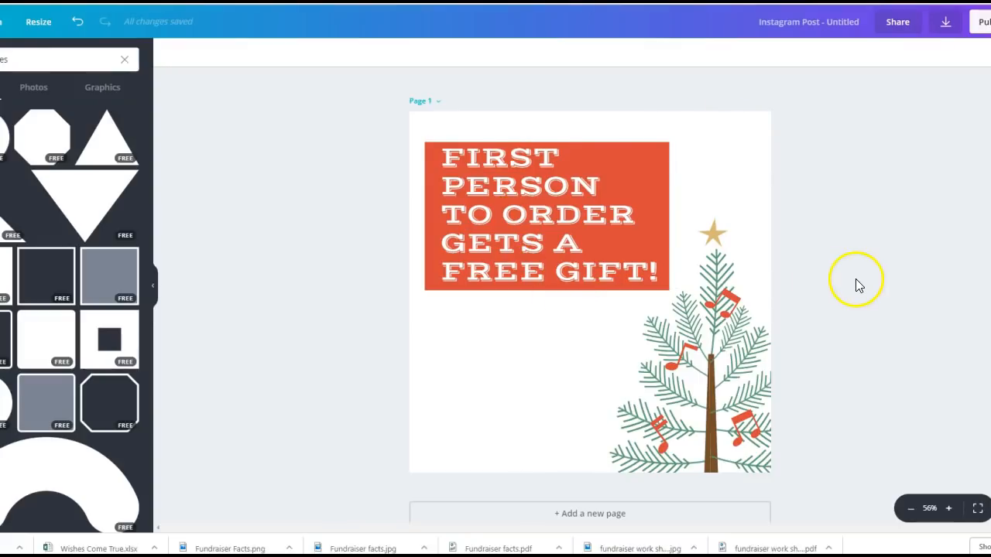
# Raise the tree so its trunk ends at the page's lower edge, and shrink the headline and rectangle together against the page's left edge.
pyautogui.moveTo(740, 272); pyautogui.dragTo(731, 246)
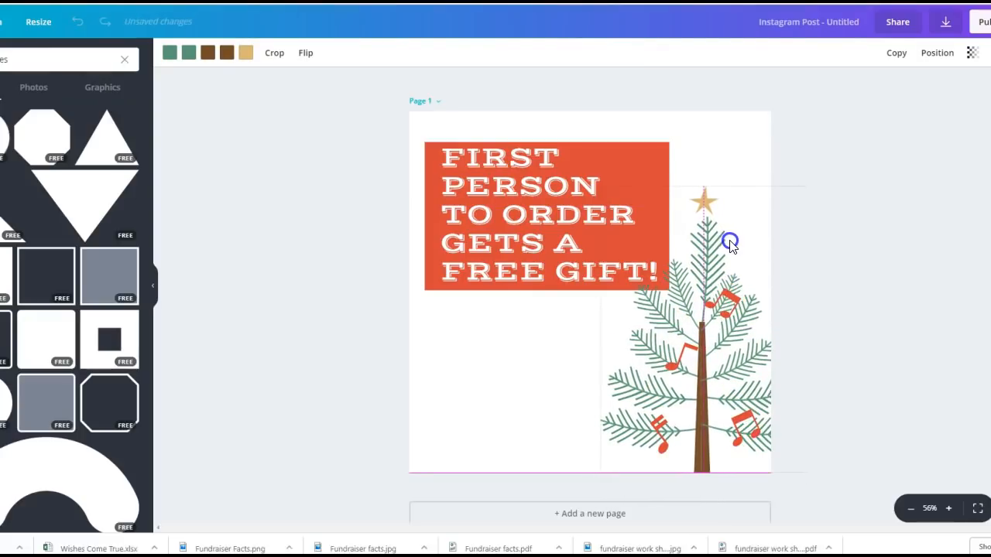
pyautogui.moveTo(595, 99); pyautogui.dragTo(525, 185)
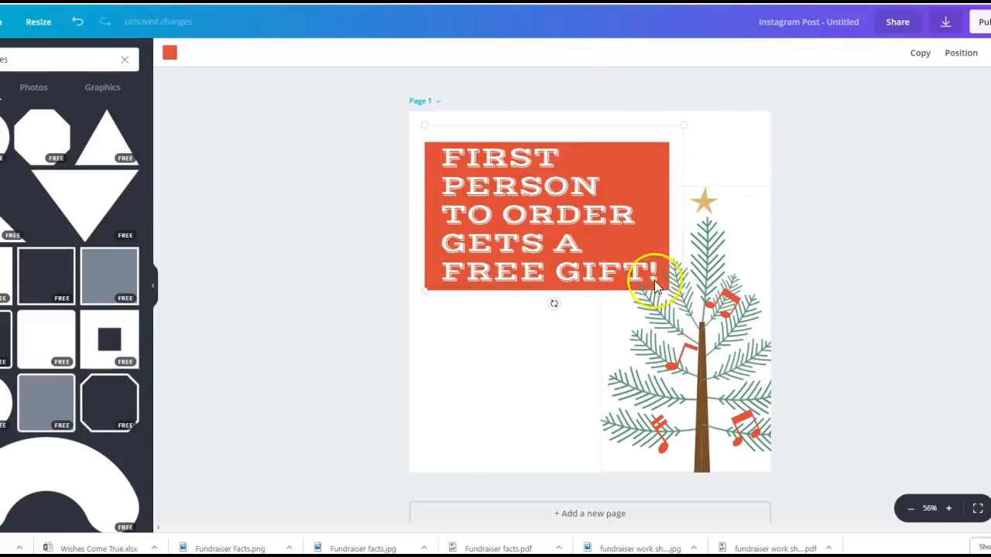
pyautogui.moveTo(425, 290); pyautogui.dragTo(448, 266)
pyautogui.moveTo(506, 224); pyautogui.dragTo(461, 193)
pyautogui.click(425, 213)
pyautogui.moveTo(659, 162); pyautogui.dragTo(622, 155)
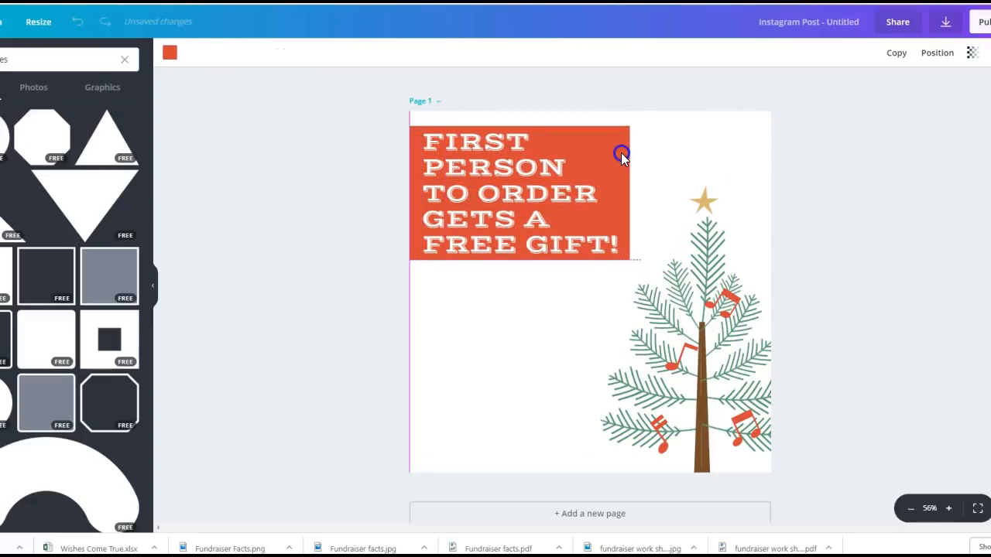
pyautogui.click(344, 184)
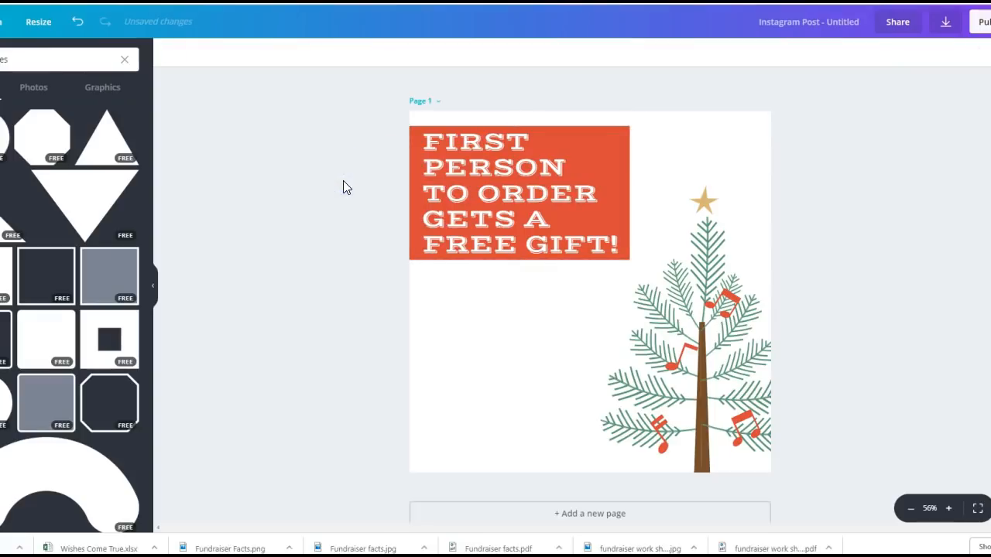
# Move the tree slightly to the left so more of its branches fit on the page.
pyautogui.moveTo(748, 330); pyautogui.dragTo(721, 331)
pyautogui.click(929, 244)
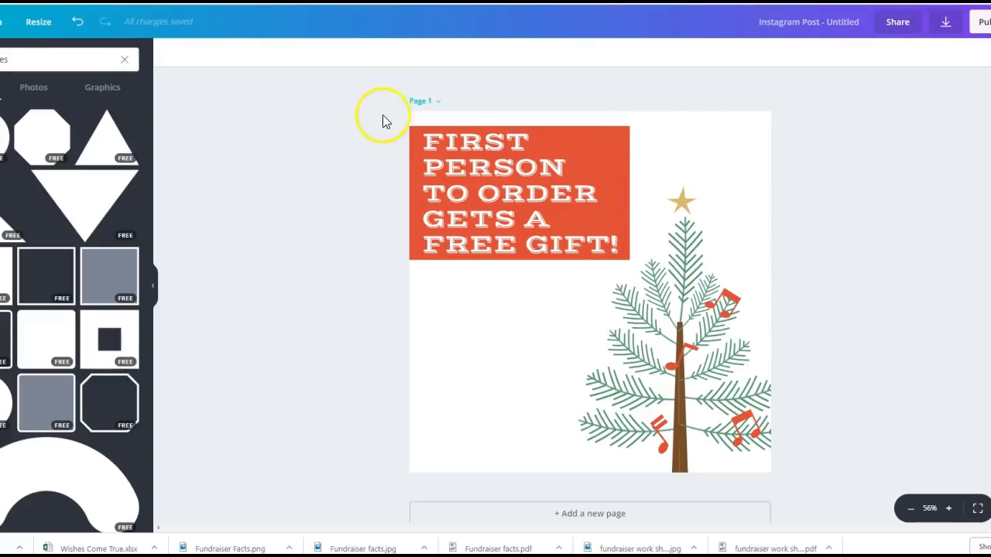
# Extend the orange-red rectangle up to the page's top edge and move the headline up slightly within it.
pyautogui.click(418, 138)
pyautogui.moveTo(523, 127); pyautogui.dragTo(526, 110)
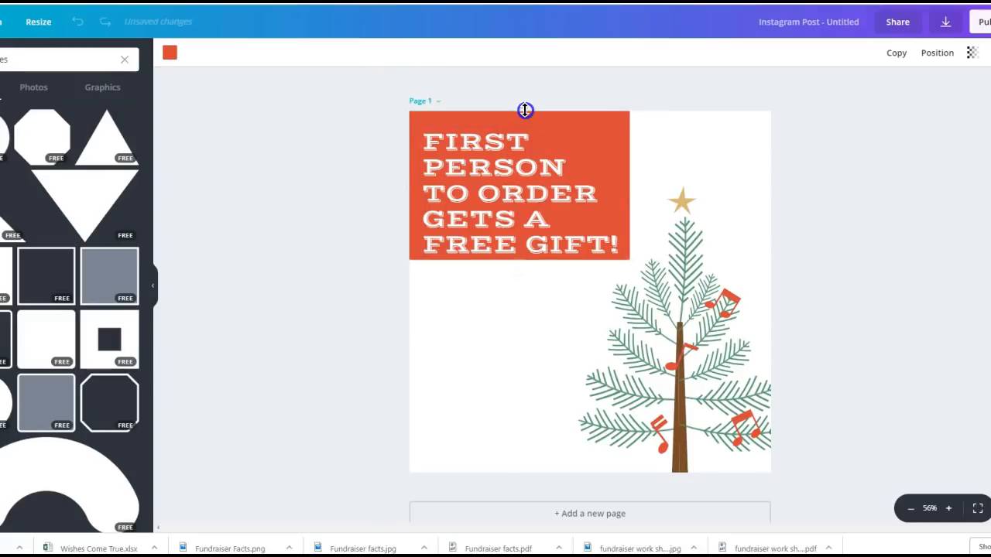
pyautogui.moveTo(508, 167); pyautogui.dragTo(505, 159)
pyautogui.click(387, 149)
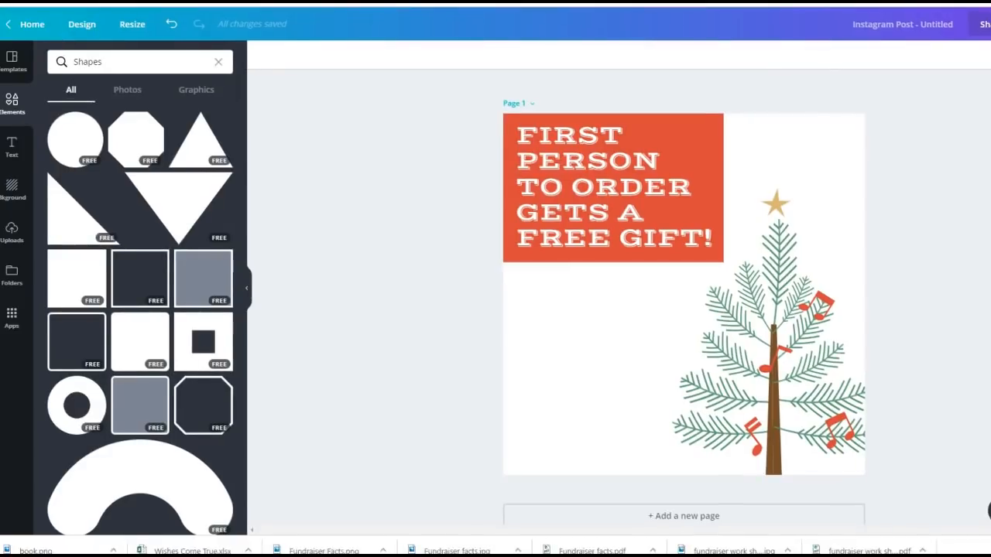
# Start a new blank Instagram Post design and search the templates for "snowman".
pyautogui.click(28, 19)
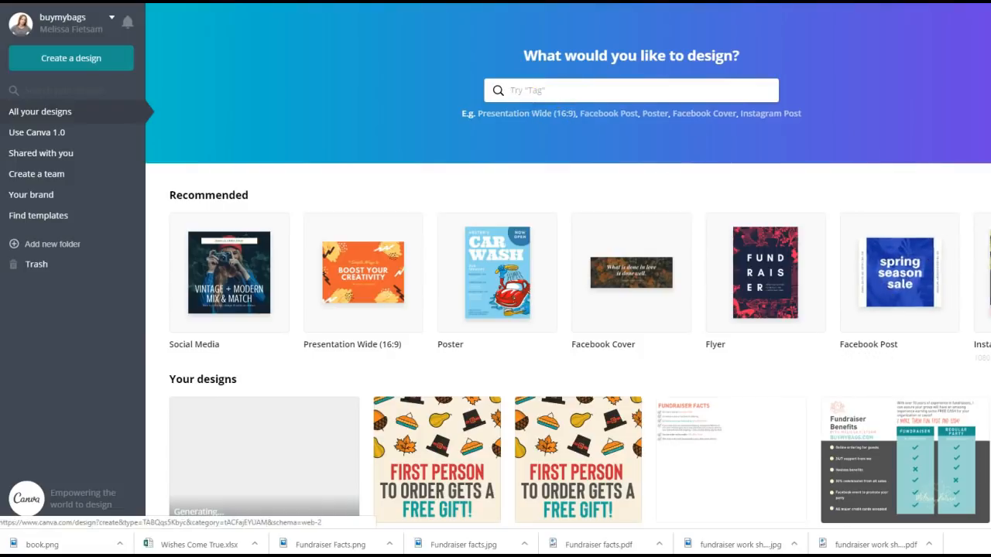
pyautogui.click(899, 273)
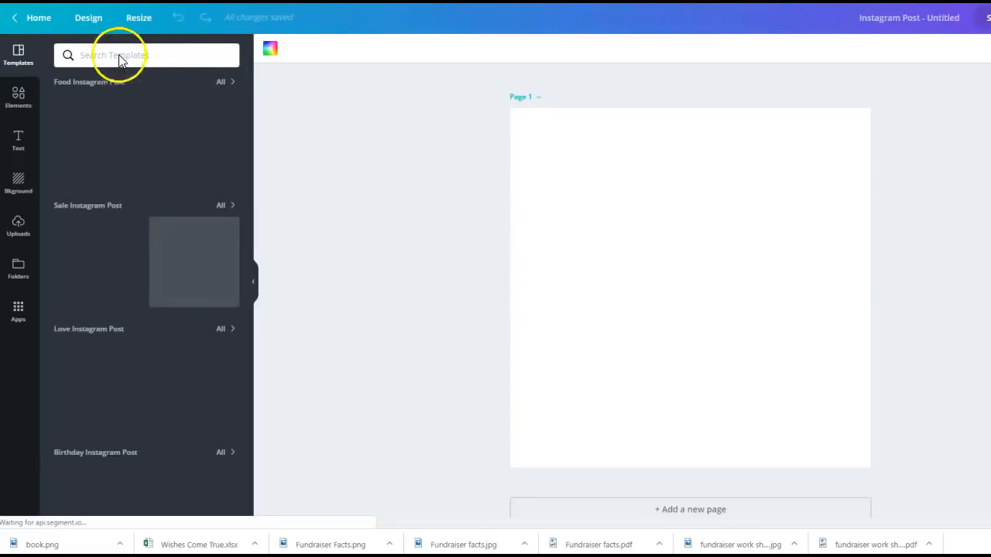
pyautogui.click(119, 55)
pyautogui.write('snowman')
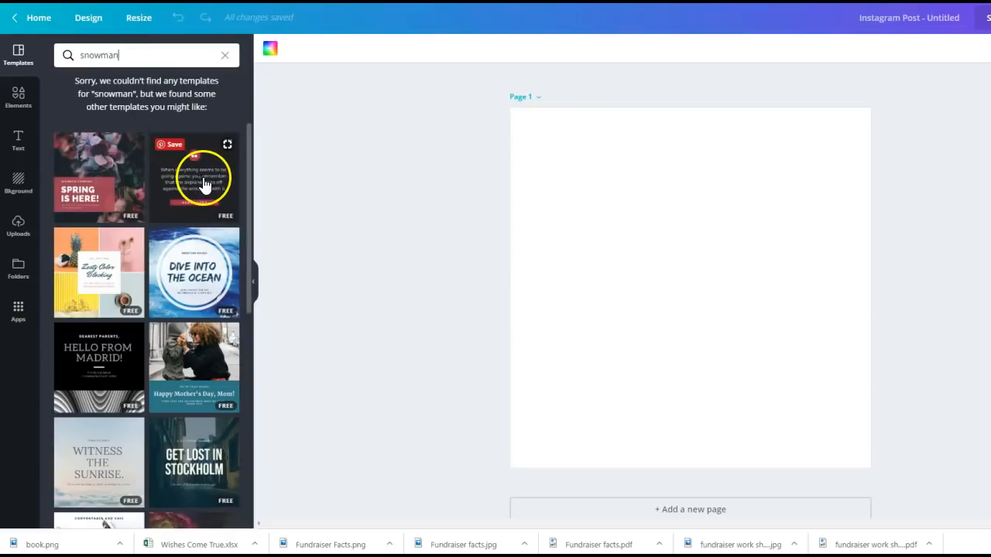
pyautogui.scroll(-5, 202, 190)
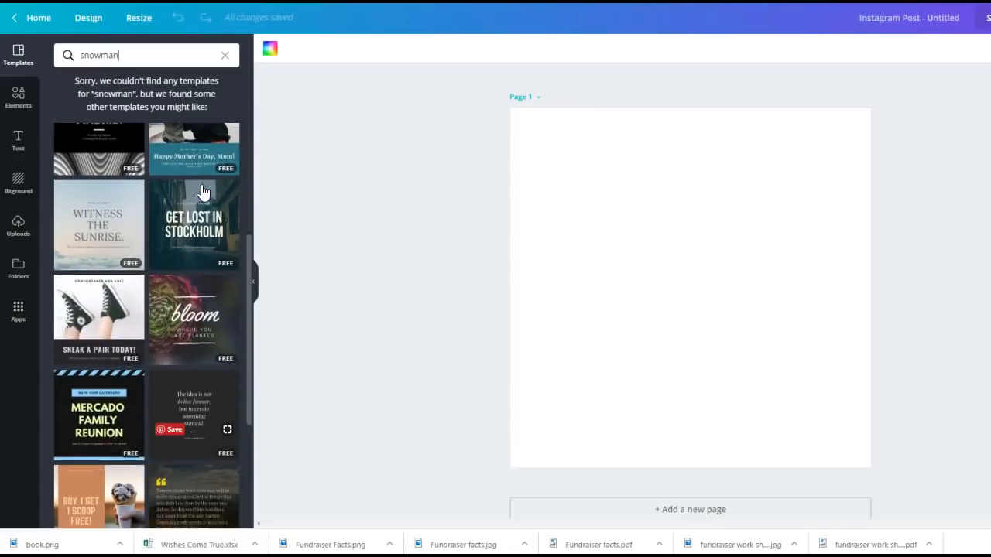
pyautogui.scroll(5, 201, 191)
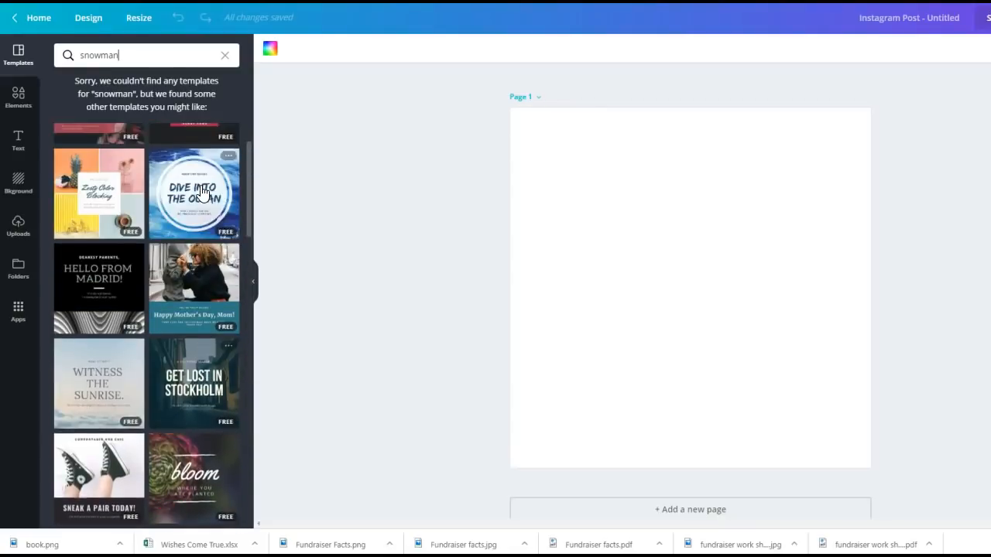
# Search the templates for "snow" and apply the "Holland Adventures" template with the snowy trees.
pyautogui.click(124, 51)
pyautogui.press('BackSpace')
pyautogui.press('BackSpace')
pyautogui.press('BackSpace')
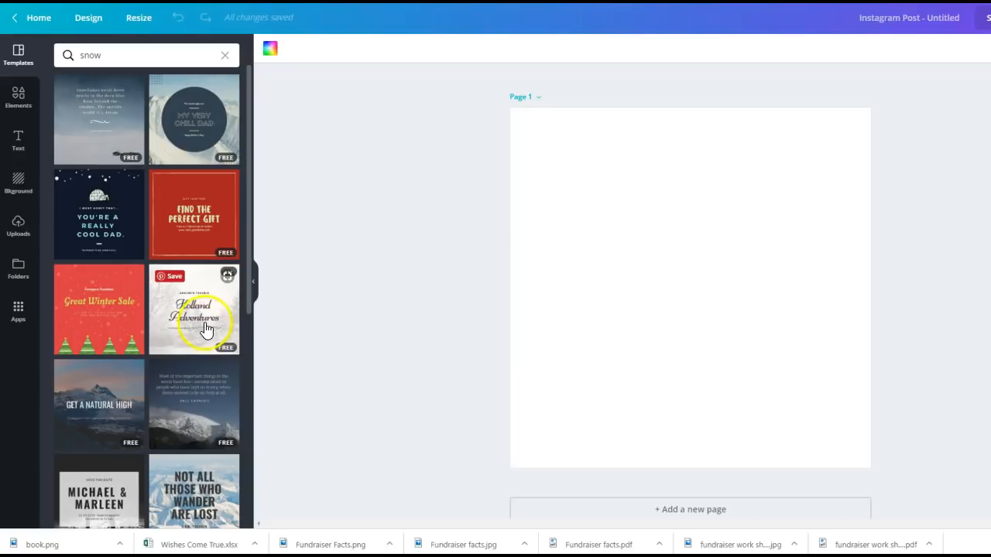
pyautogui.scroll(-2, 193, 286)
pyautogui.scroll(-4, 181, 236)
pyautogui.scroll(-1, 182, 230)
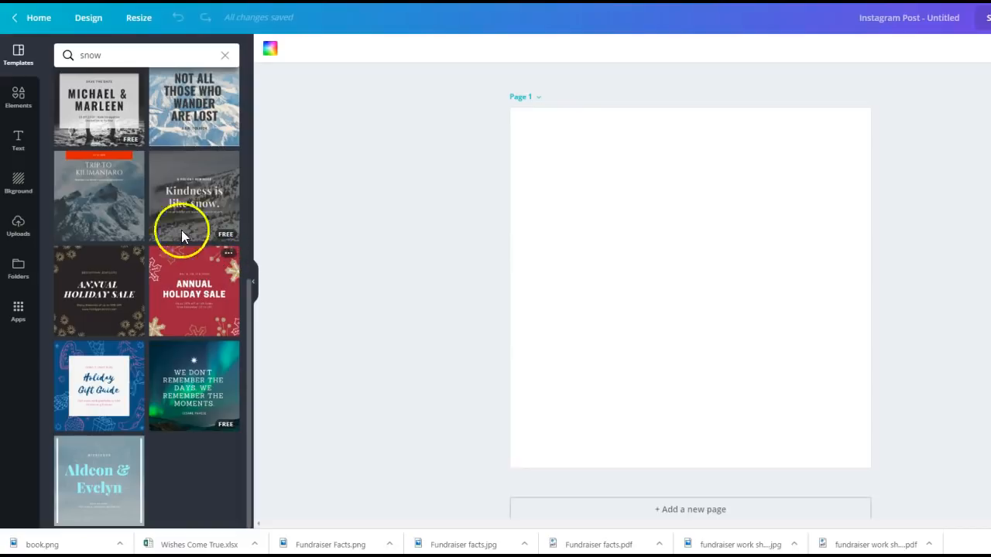
pyautogui.scroll(5, 163, 263)
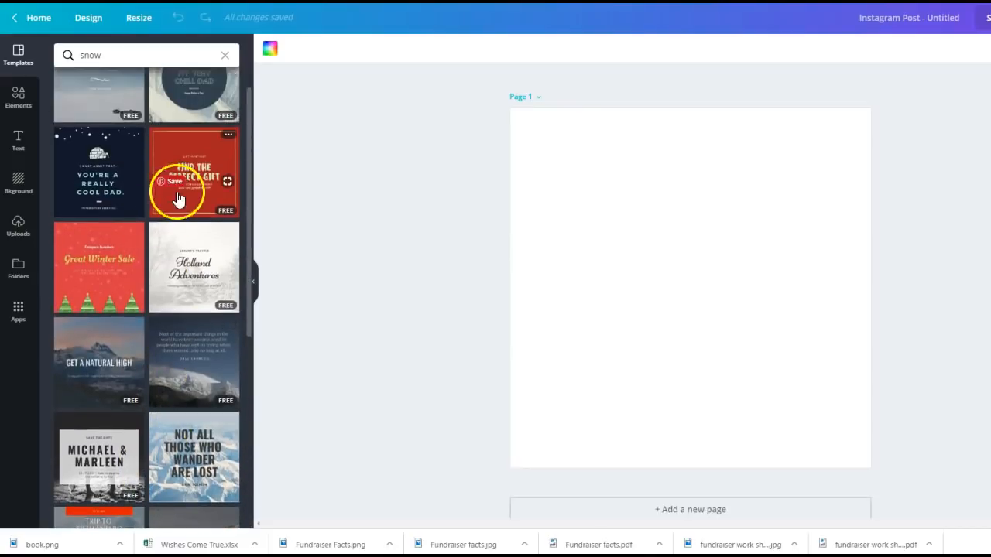
pyautogui.scroll(1, 166, 282)
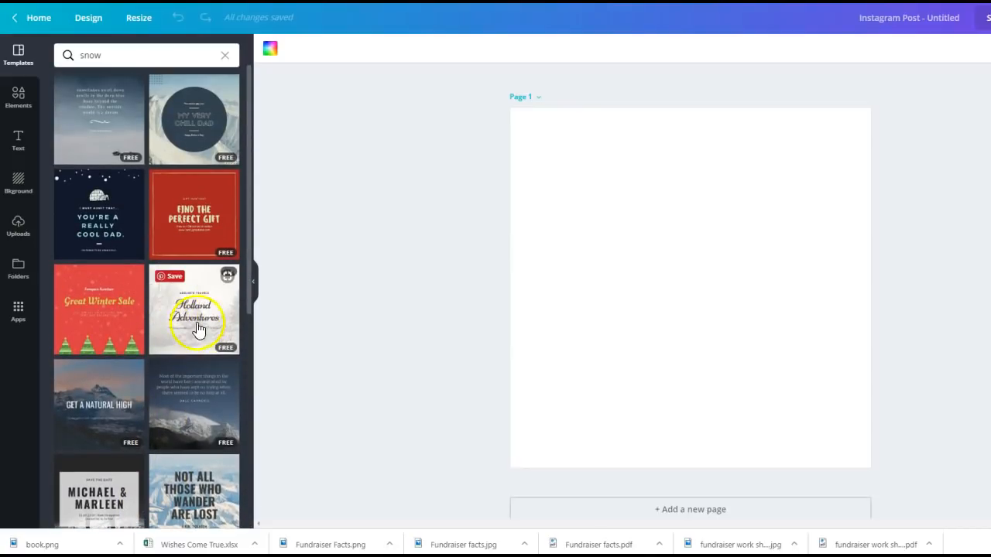
pyautogui.click(174, 330)
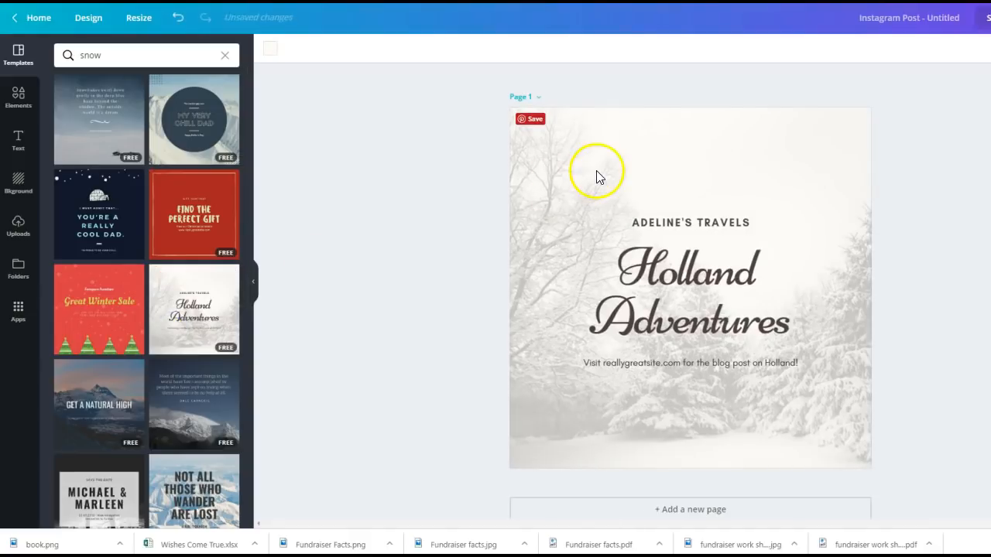
# Delete the whole "Holland Adventures" text group, leaving only the snowy tree background.
pyautogui.click(703, 288)
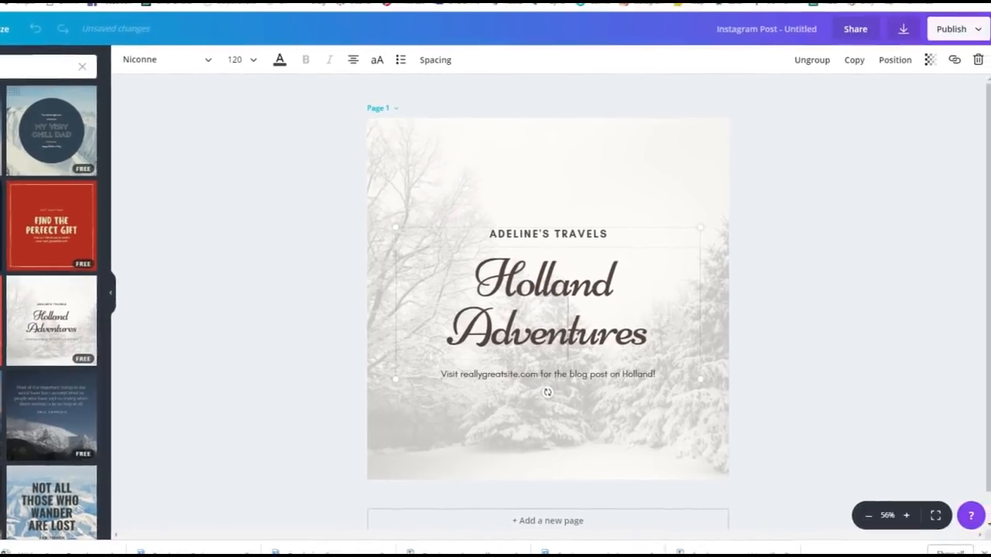
pyautogui.click(976, 60)
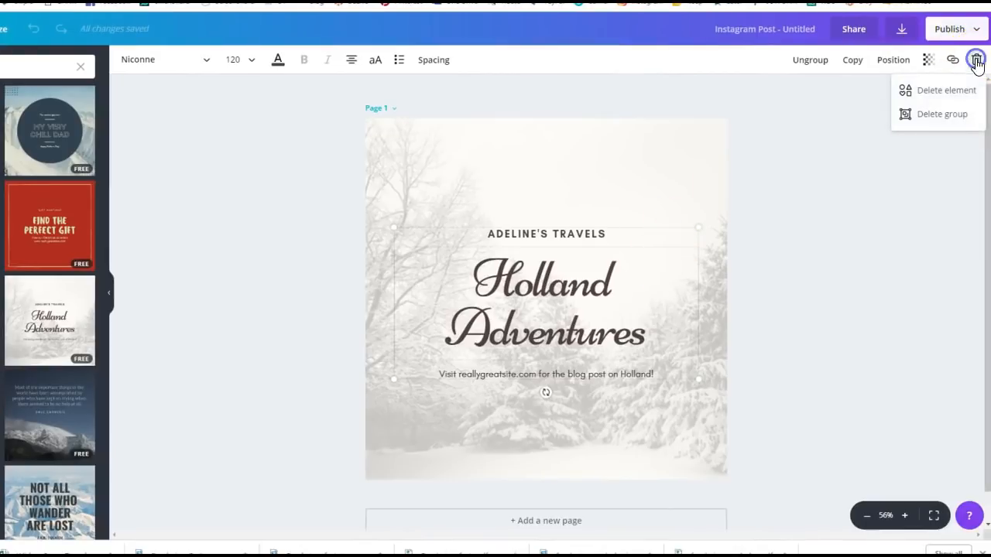
pyautogui.click(952, 114)
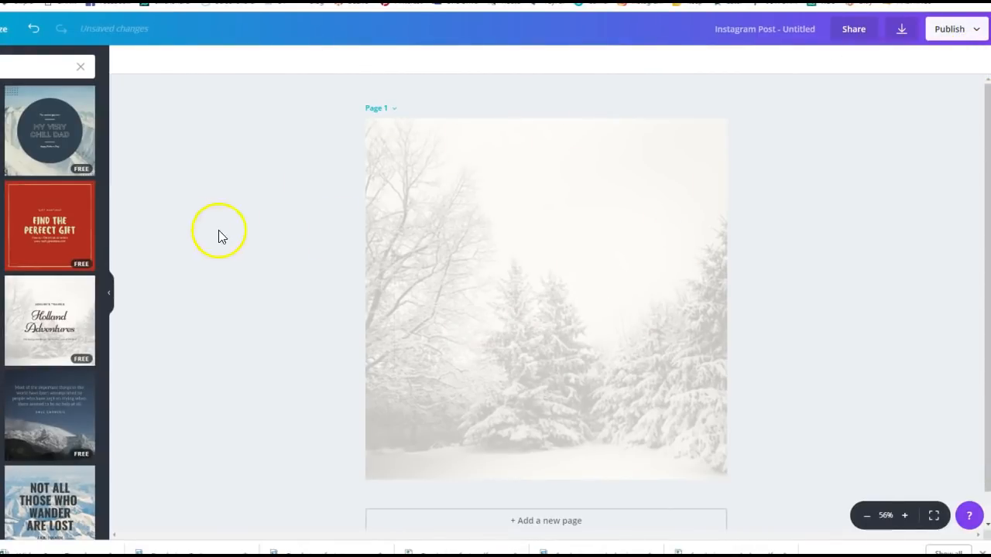
# Increase the opacity of the snowy tree background photo so the trees look darker.
pyautogui.click(503, 242)
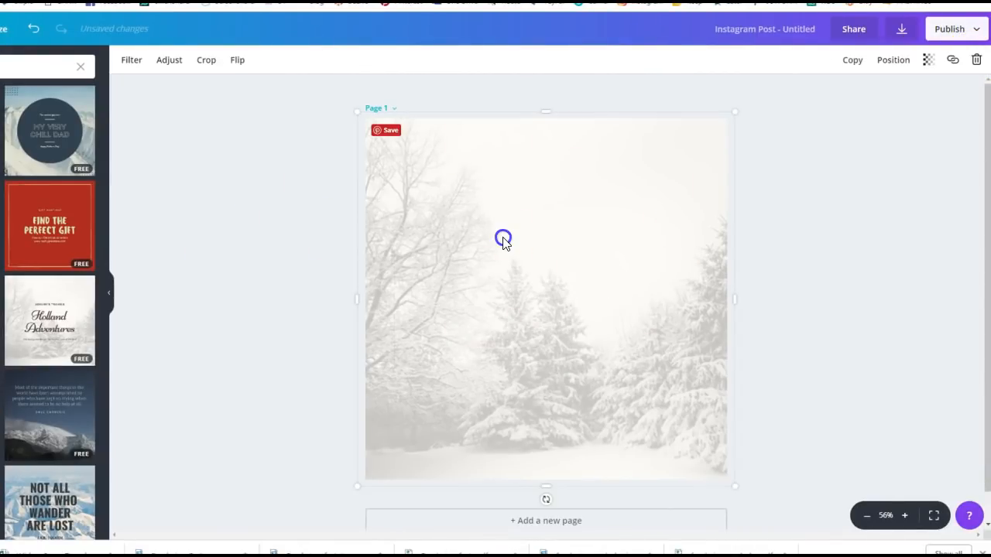
pyautogui.click(928, 60)
pyautogui.moveTo(851, 96); pyautogui.dragTo(868, 93)
pyautogui.click(821, 219)
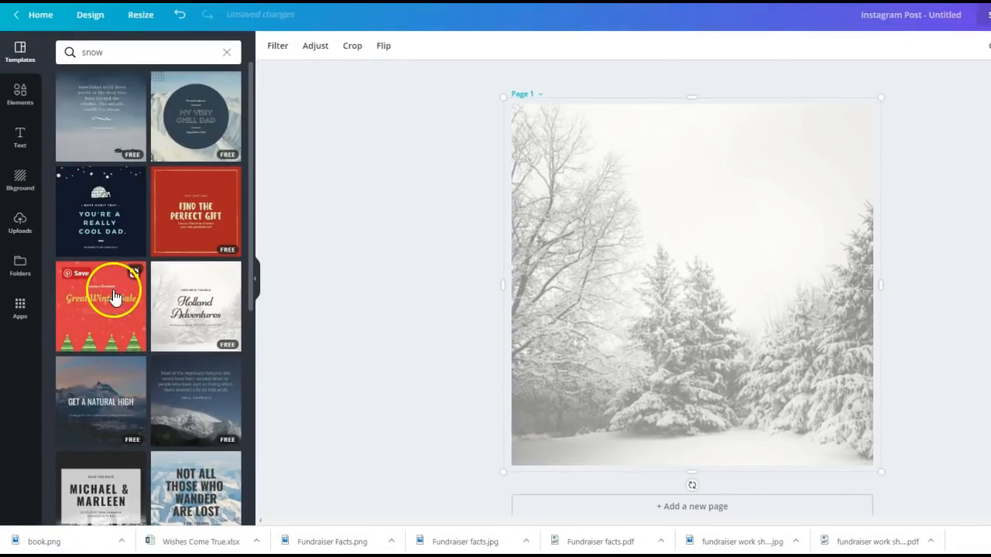
# Apply the dark igloo template and replace its headline with "FIRST PERSON TO ORDER GETS A FREE GIFT!".
pyautogui.click(90, 237)
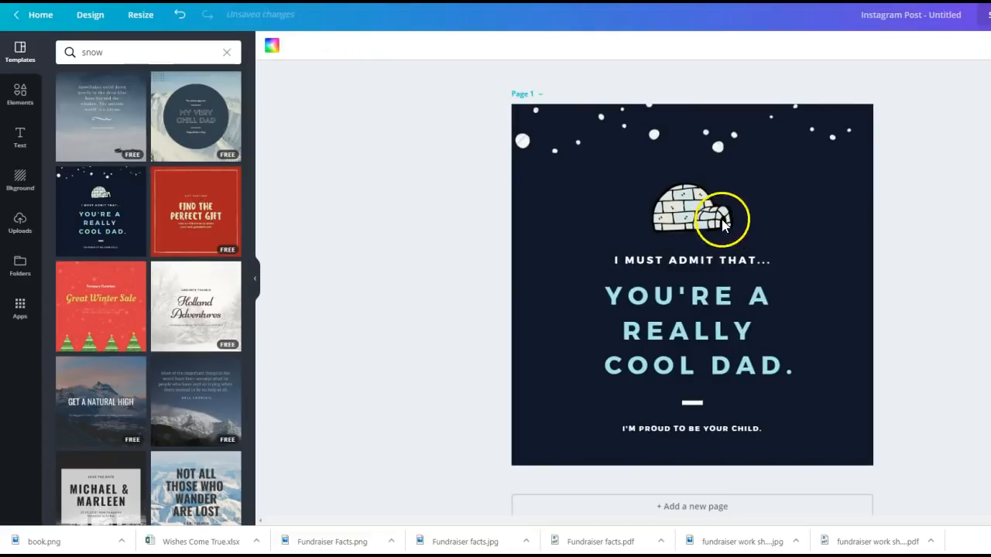
pyautogui.click(741, 307)
pyautogui.moveTo(841, 383); pyautogui.dragTo(613, 292)
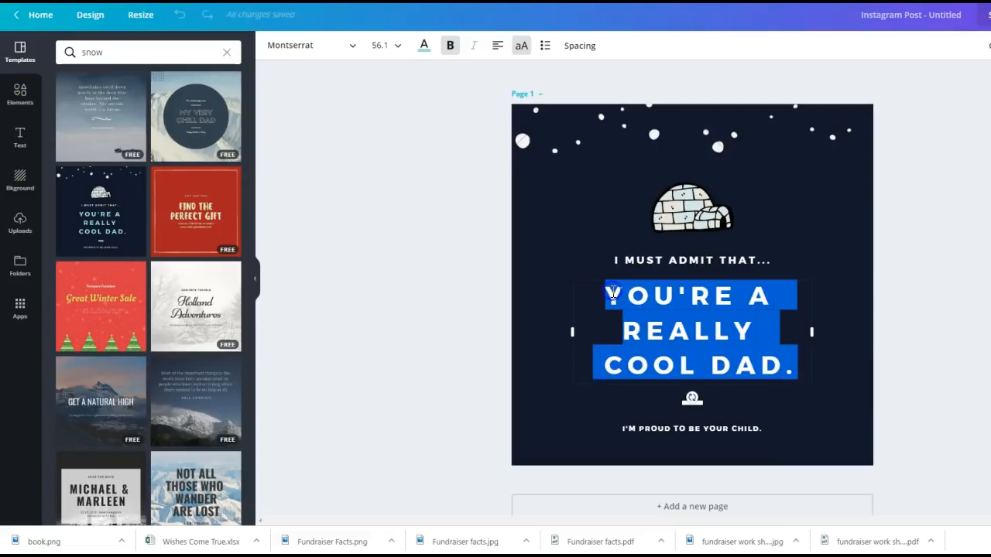
pyautogui.write('FIRST PERSON TO ORDER GETS A FREE GIFT!')
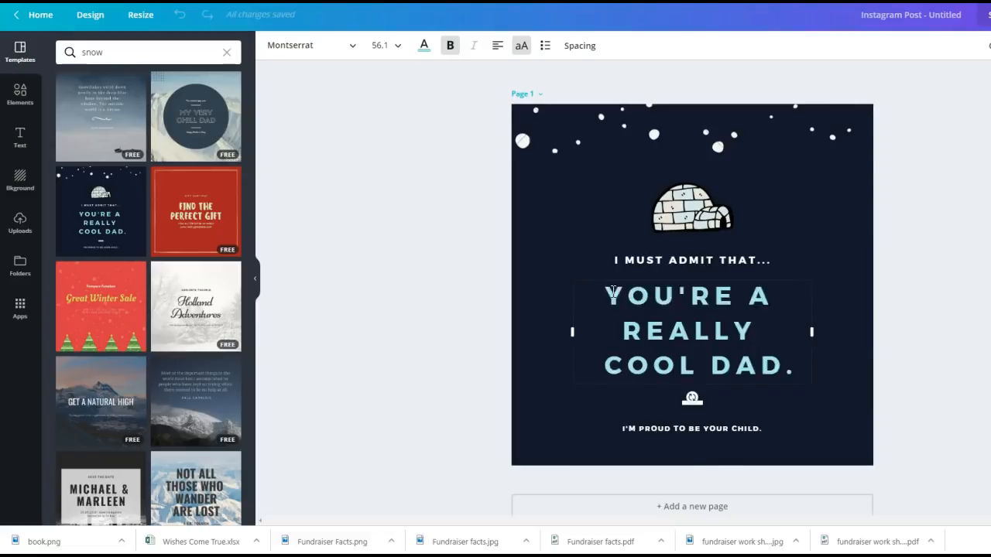
# Widen the headline's text box, set its line height to 1.07 and centre the headline on the page.
pyautogui.moveTo(573, 364); pyautogui.dragTo(489, 349)
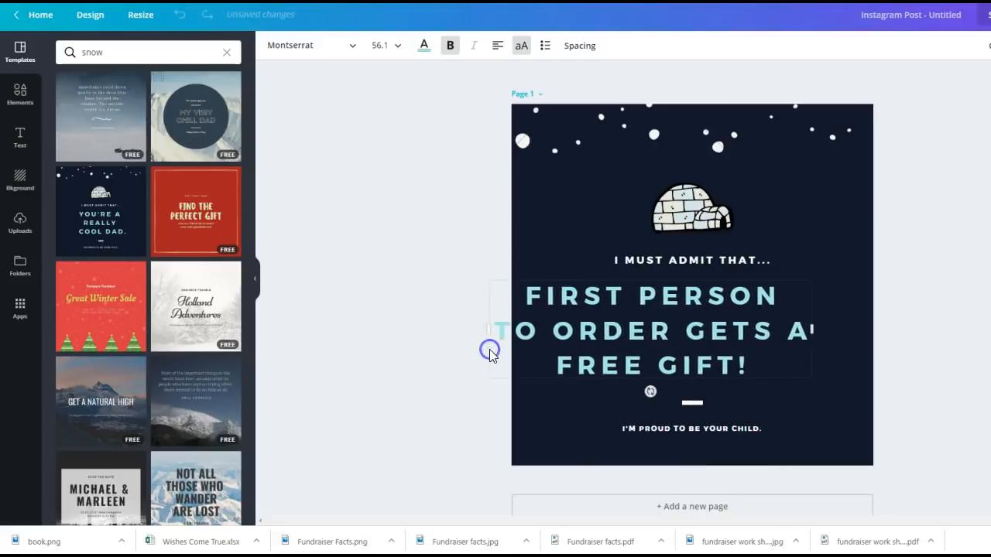
pyautogui.click(582, 44)
pyautogui.moveTo(661, 97); pyautogui.dragTo(654, 101)
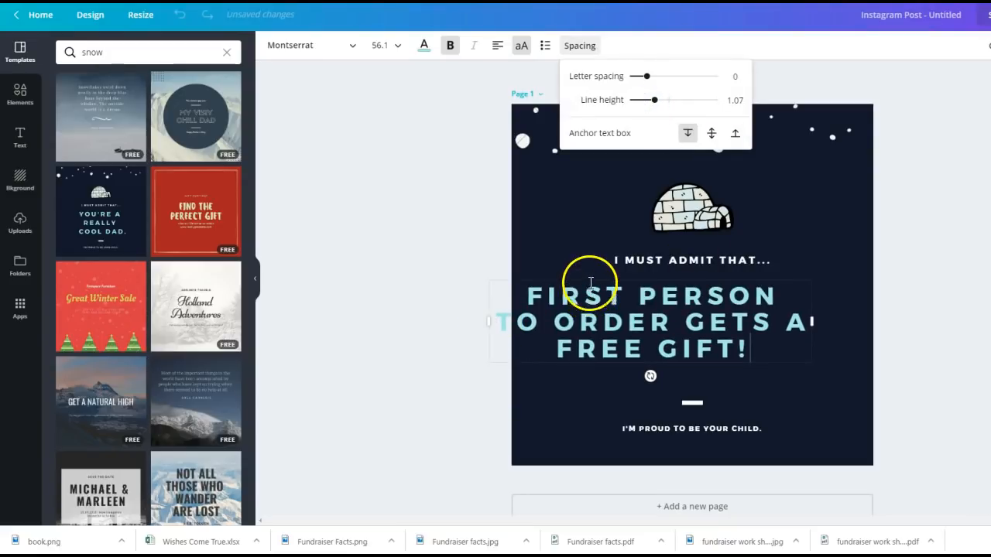
pyautogui.moveTo(619, 277); pyautogui.dragTo(657, 278)
# Delete the "I must admit that..." line, the "I'm proud to be your child." line and the small white dash.
pyautogui.click(684, 261)
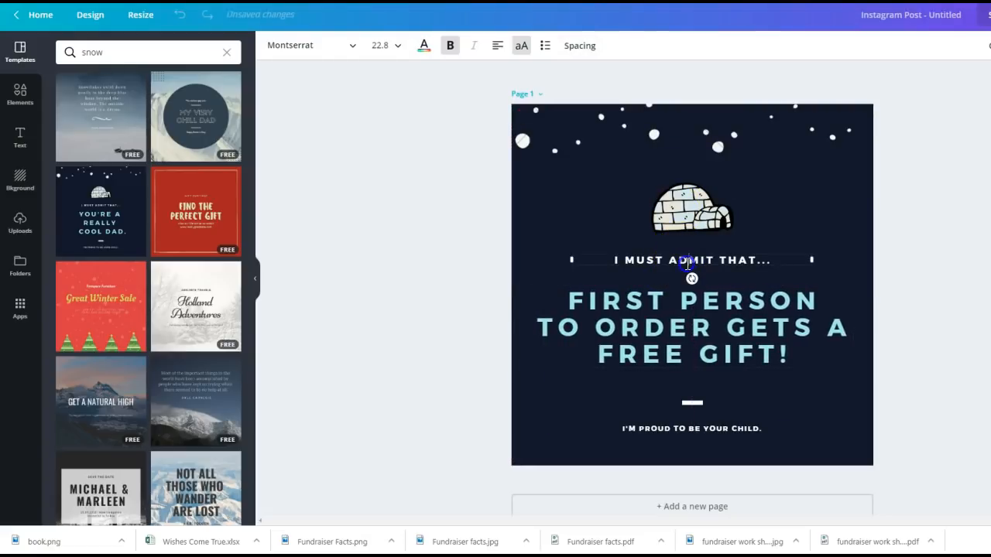
pyautogui.press('Delete')
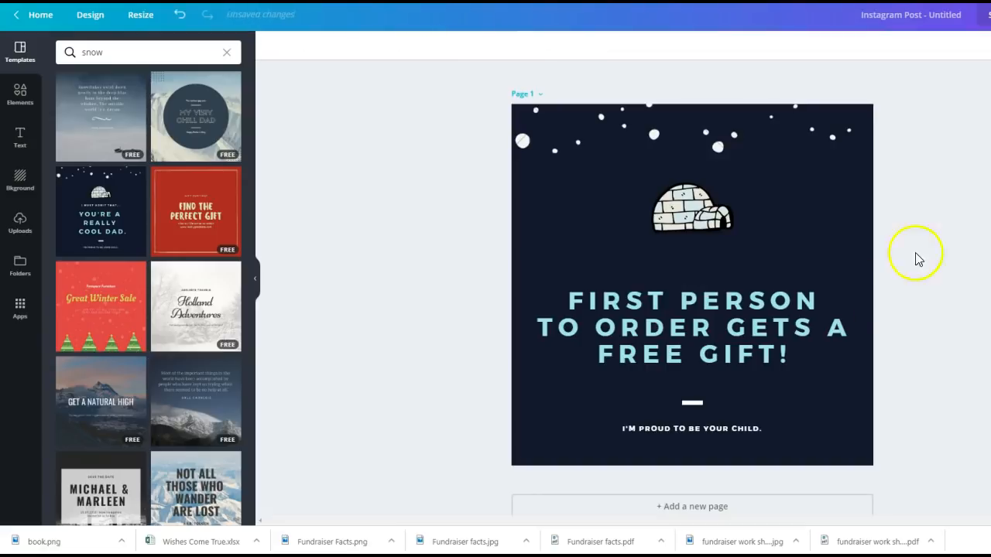
pyautogui.click(757, 428)
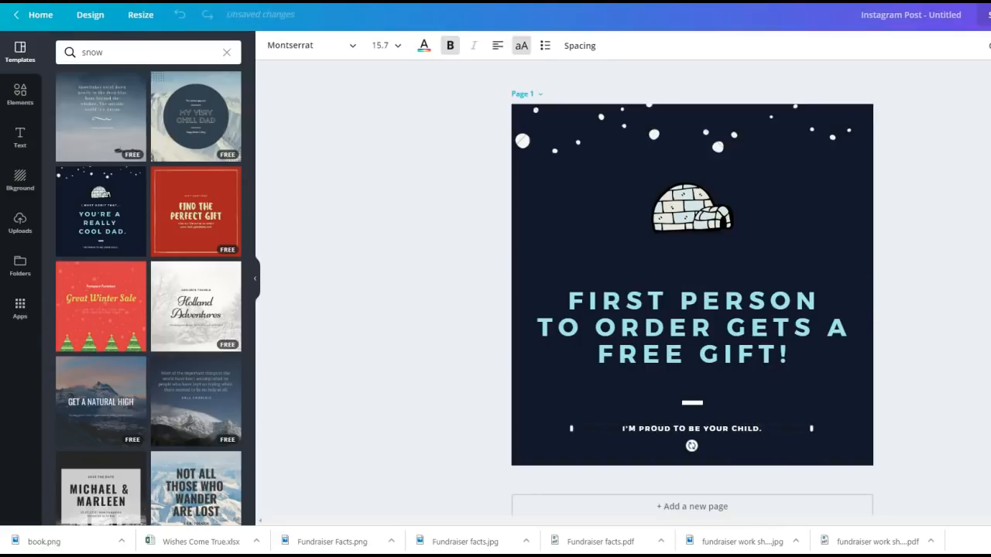
pyautogui.press('Delete')
pyautogui.click(707, 400)
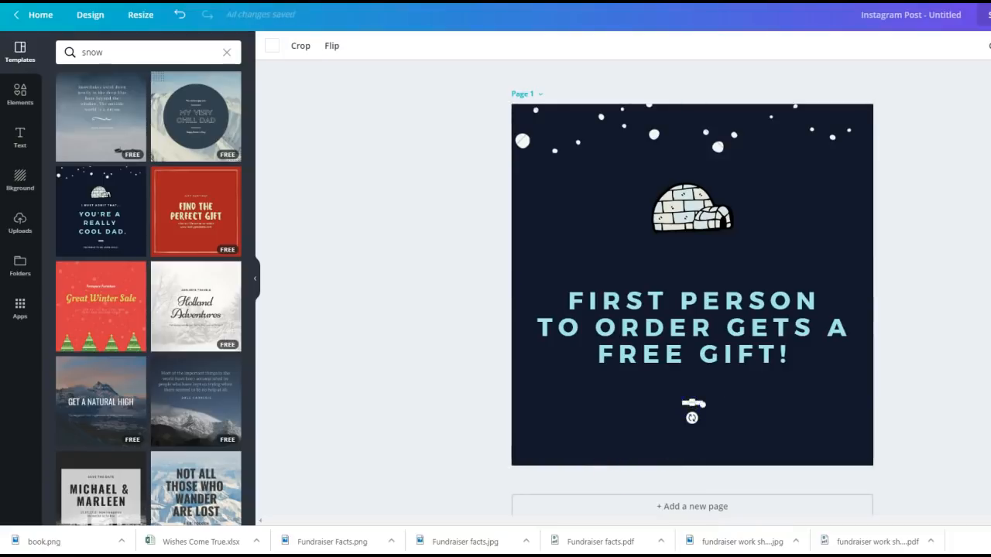
# Enlarge the igloo, centre it above the headline and move the snowfall graphic down to just above it.
pyautogui.click(697, 218)
pyautogui.moveTo(733, 232); pyautogui.dragTo(772, 254)
pyautogui.moveTo(728, 223); pyautogui.dragTo(707, 228)
pyautogui.moveTo(462, 121); pyautogui.dragTo(704, 143)
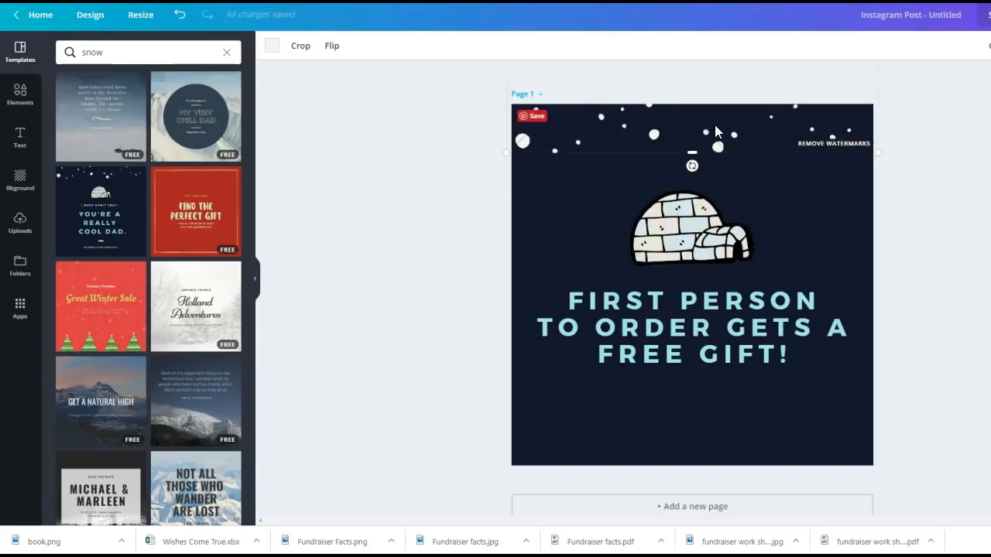
pyautogui.moveTo(718, 123); pyautogui.dragTo(719, 160)
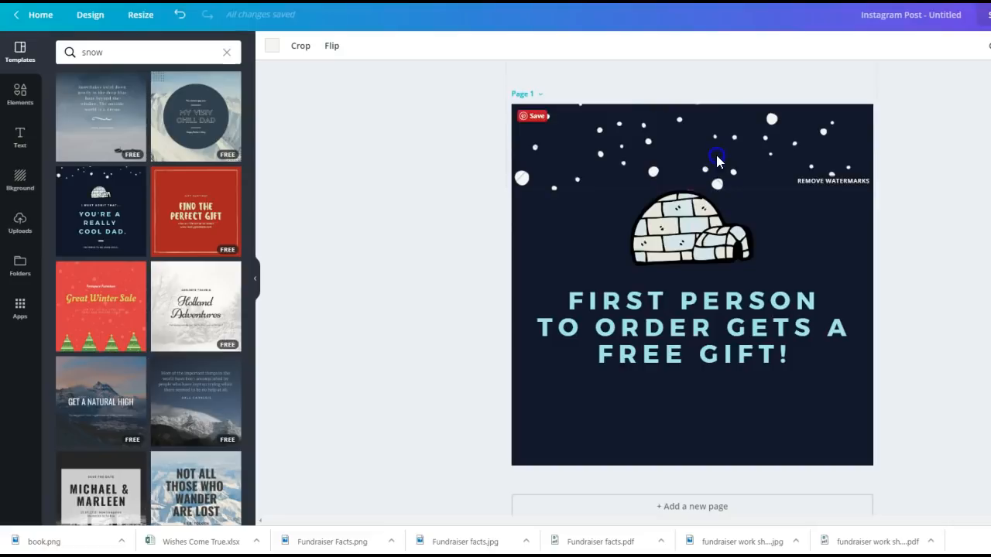
# Move the headline and igloo slightly lower and fit the dark background flush to the page's left edge.
pyautogui.click(592, 242)
pyautogui.moveTo(443, 275); pyautogui.dragTo(736, 294)
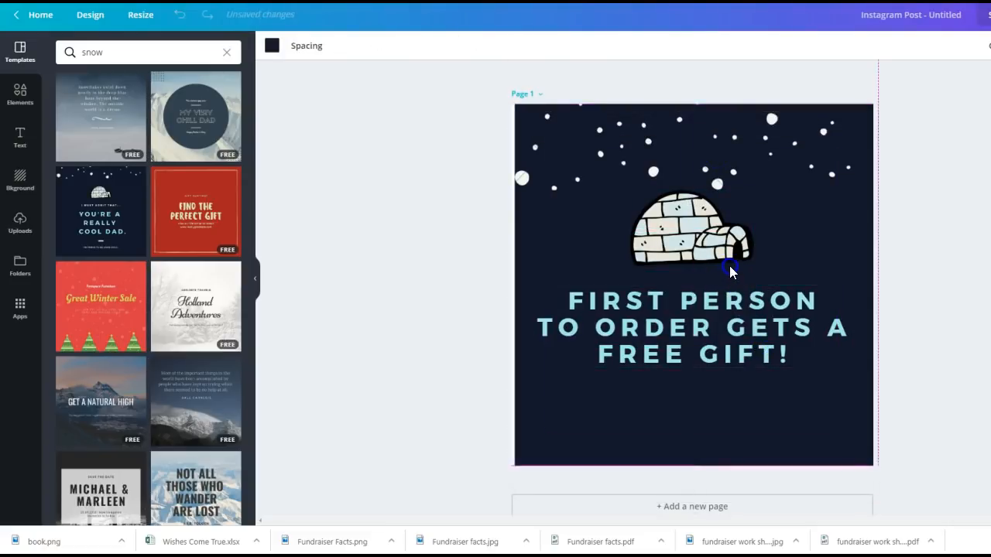
pyautogui.click(338, 281)
pyautogui.moveTo(750, 351); pyautogui.dragTo(748, 381)
pyautogui.moveTo(733, 219); pyautogui.dragTo(733, 246)
pyautogui.click(348, 255)
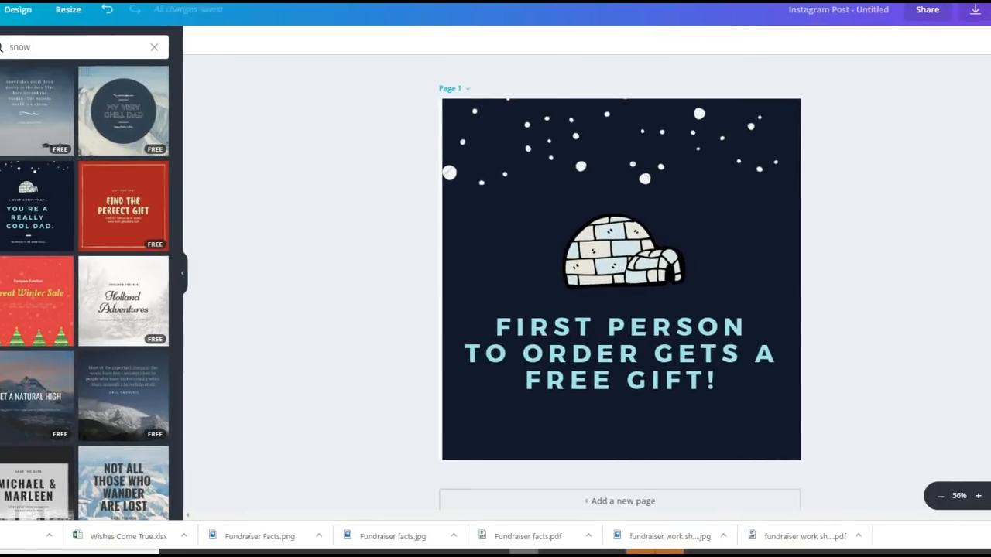
pyautogui.click(493, 215)
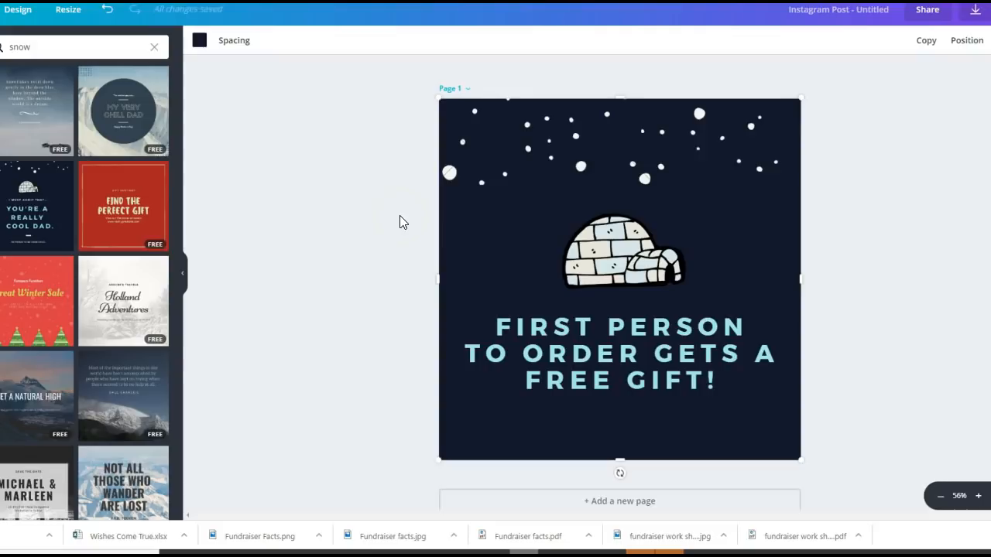
pyautogui.click(354, 271)
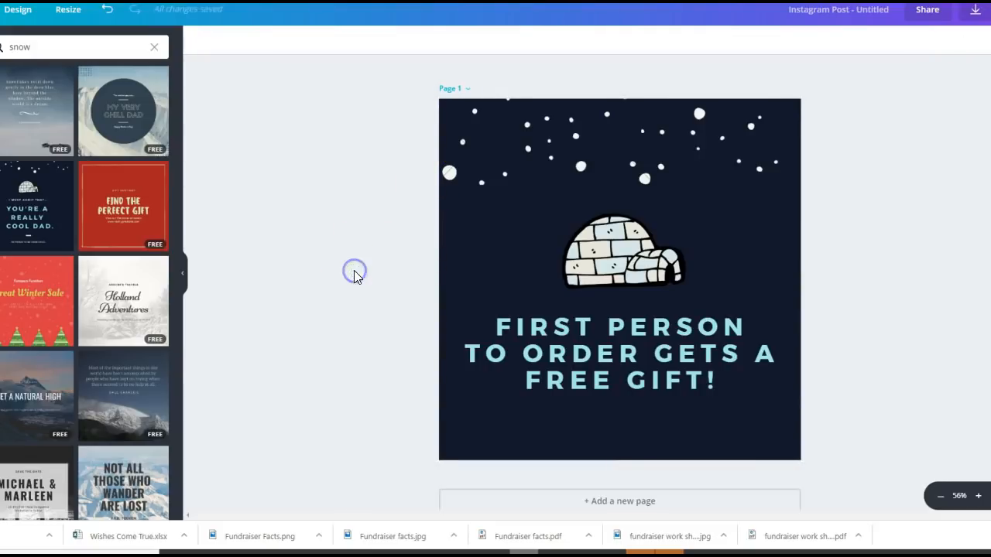
# Set the headline's font size to 64 and widen its text box to fit.
pyautogui.click(635, 376)
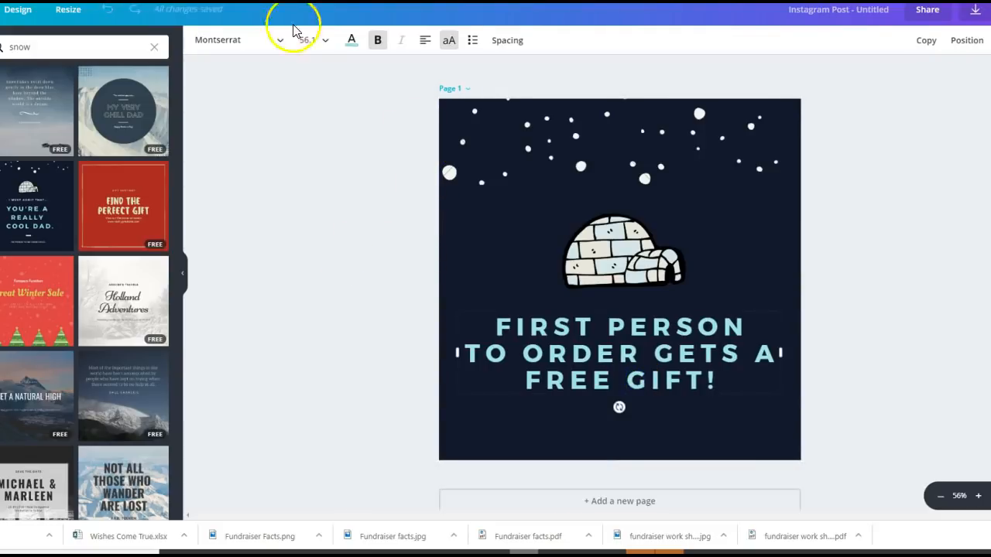
pyautogui.click(308, 39)
pyautogui.scroll(-3, 338, 325)
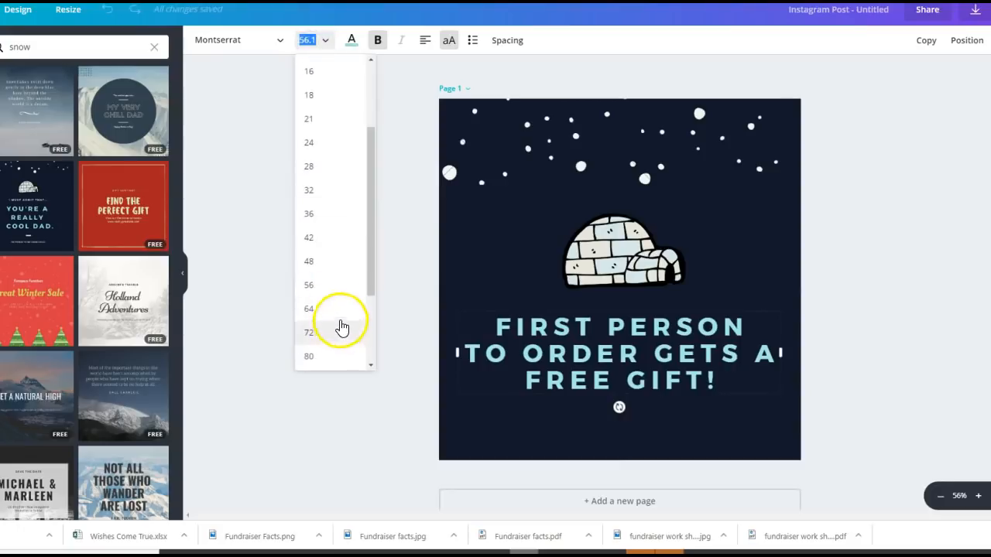
pyautogui.click(342, 310)
pyautogui.moveTo(458, 371); pyautogui.dragTo(413, 371)
# Tighten the headline's letter spacing and move the headline lower, centred beneath the igloo.
pyautogui.click(505, 40)
pyautogui.moveTo(574, 71); pyautogui.dragTo(579, 75)
pyautogui.moveTo(655, 303); pyautogui.dragTo(674, 323)
pyautogui.click(906, 197)
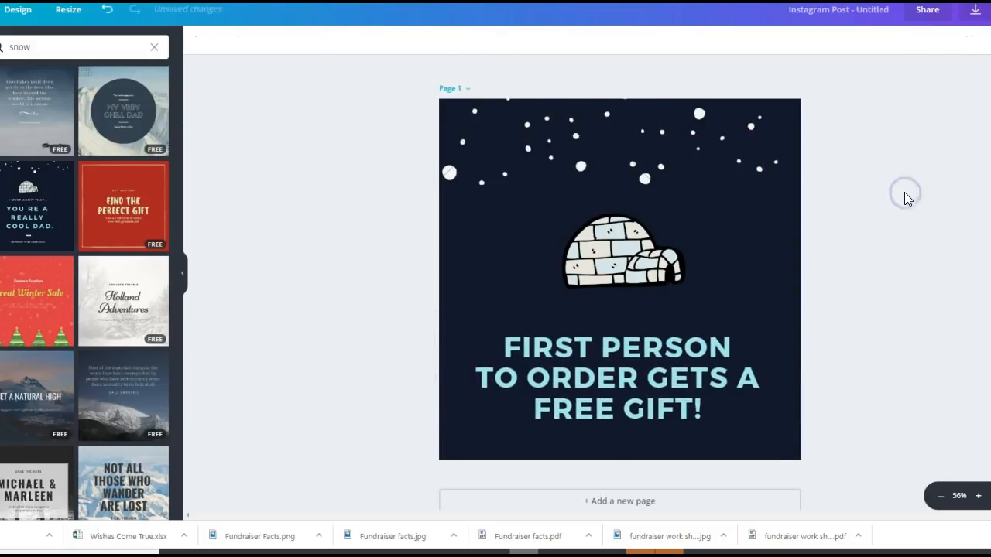